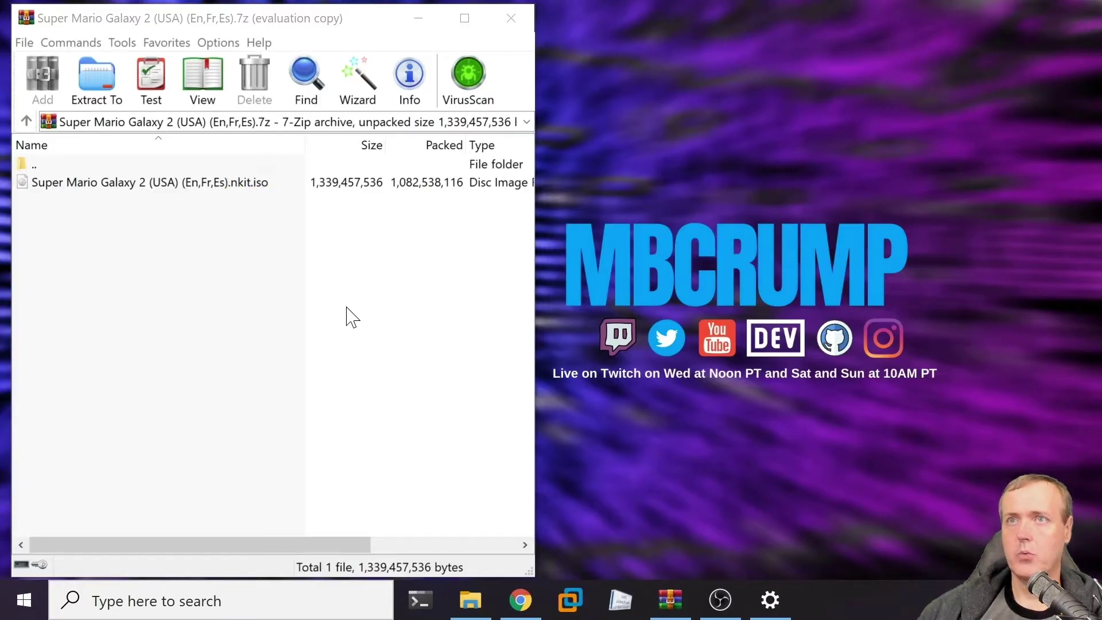
Extract the Super Mario Galaxy 2 .nkit.iso from WinRAR onto the desktop, then bring up D:\wbfs
{"action": "left_click", "coordinate": [99, 189]}
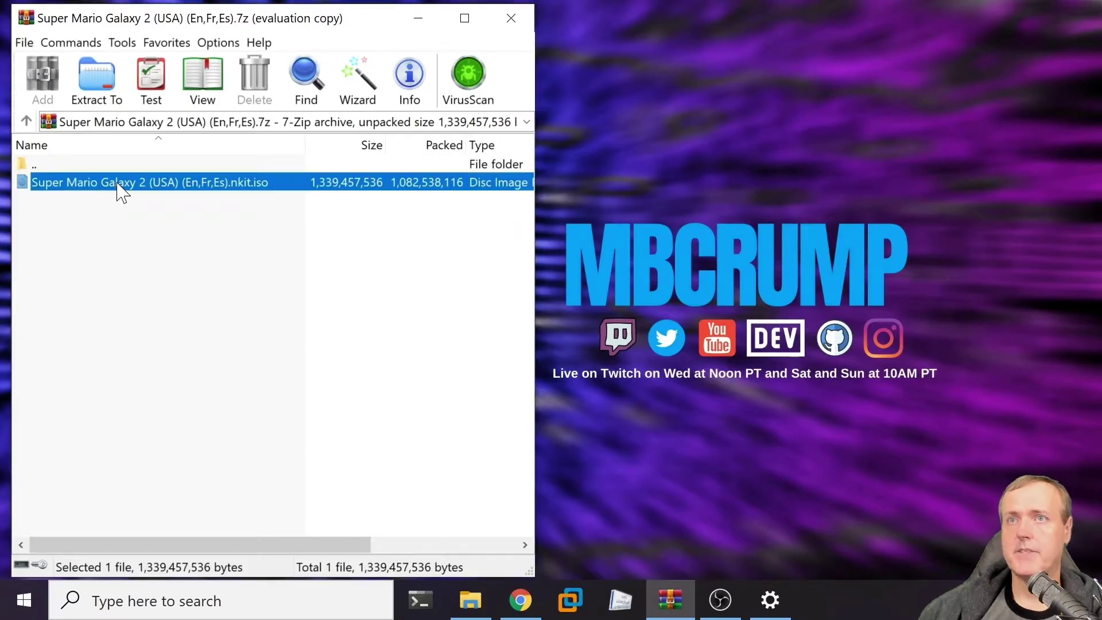
{"action": "left_click_drag", "start_coordinate": [117, 183], "coordinate": [999, 65]}
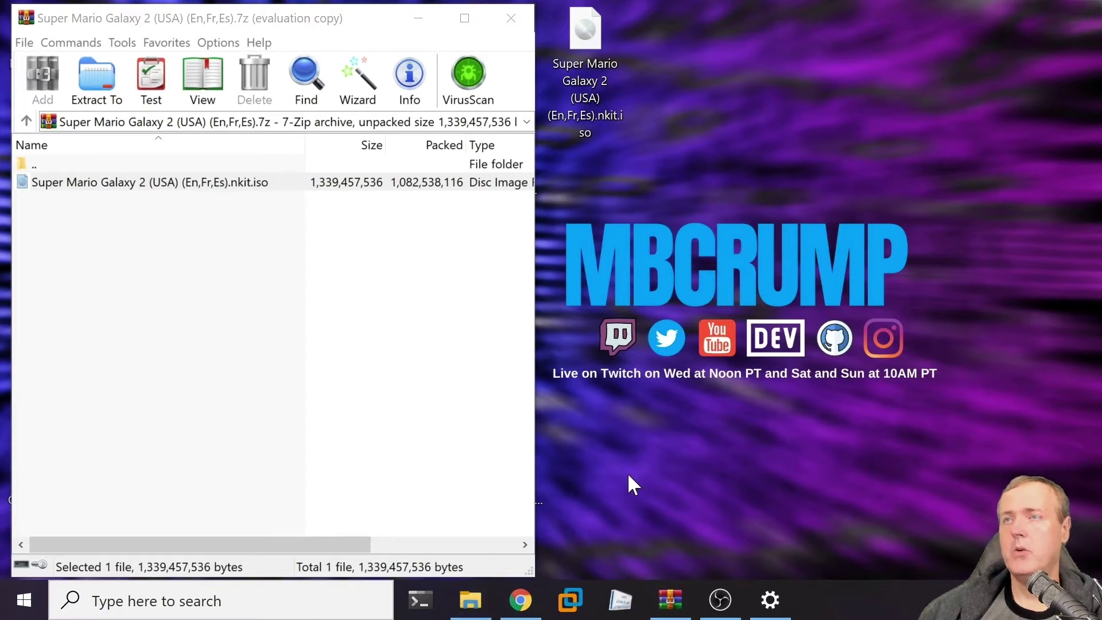
{"action": "left_click", "coordinate": [470, 607]}
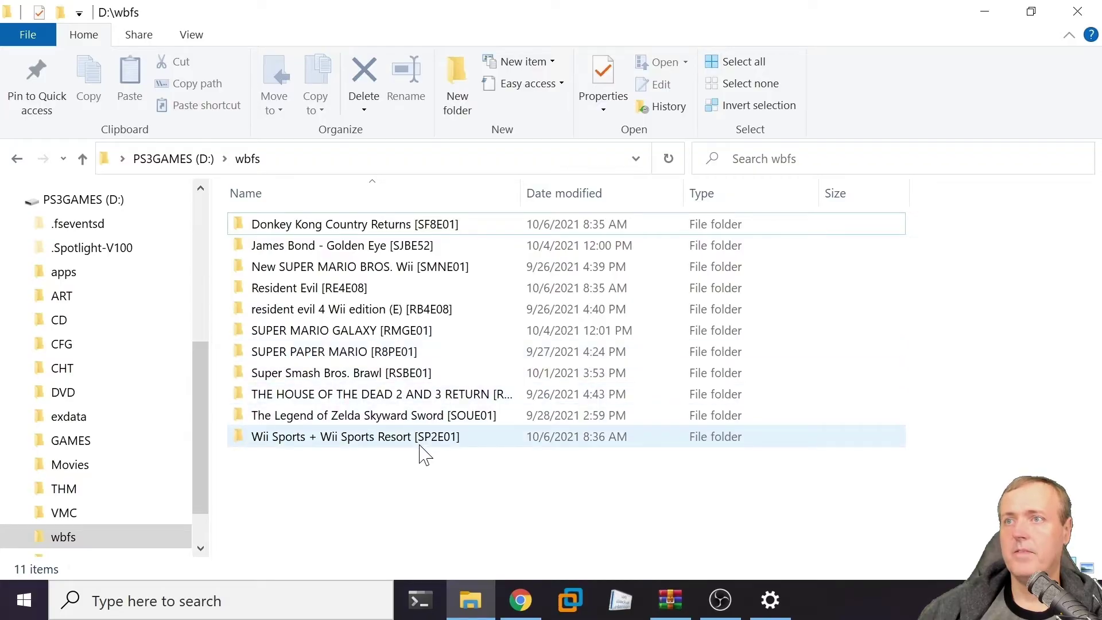
Inspect the Wii Sports and resident evil 4 folders in D:\wbfs, then minimize File Explorer
{"action": "left_click", "coordinate": [380, 441]}
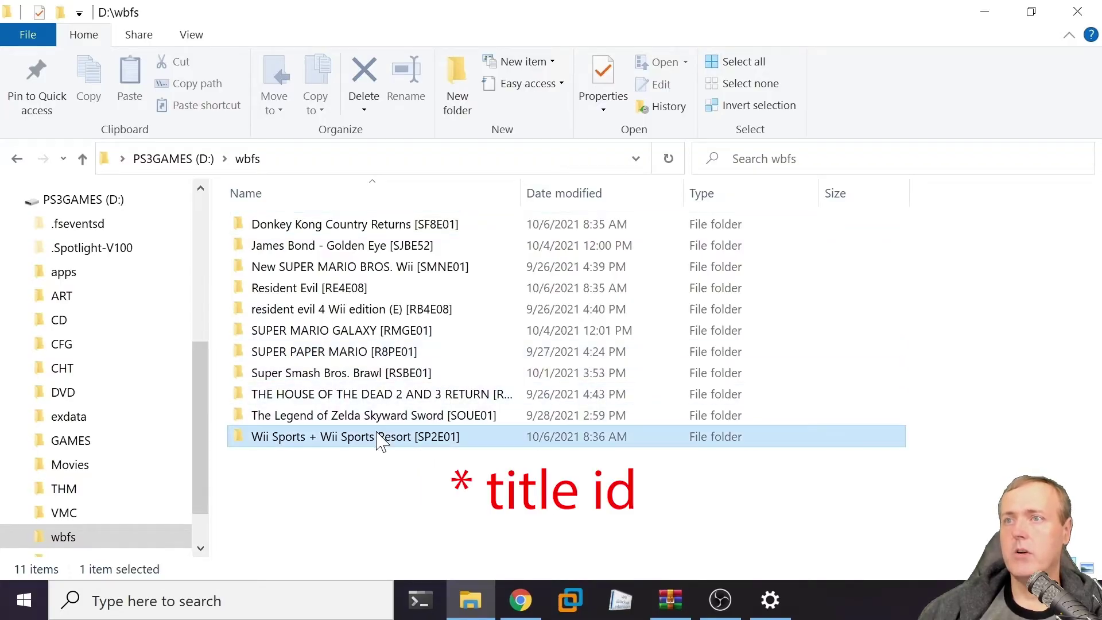
{"action": "double_click", "coordinate": [450, 444]}
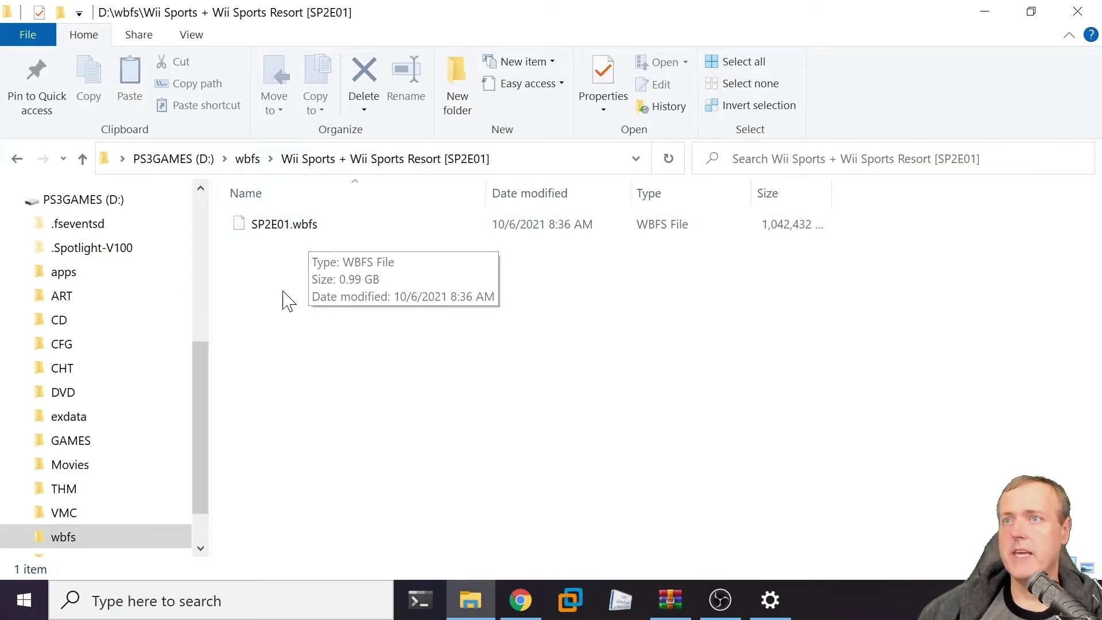
{"action": "left_click", "coordinate": [17, 158]}
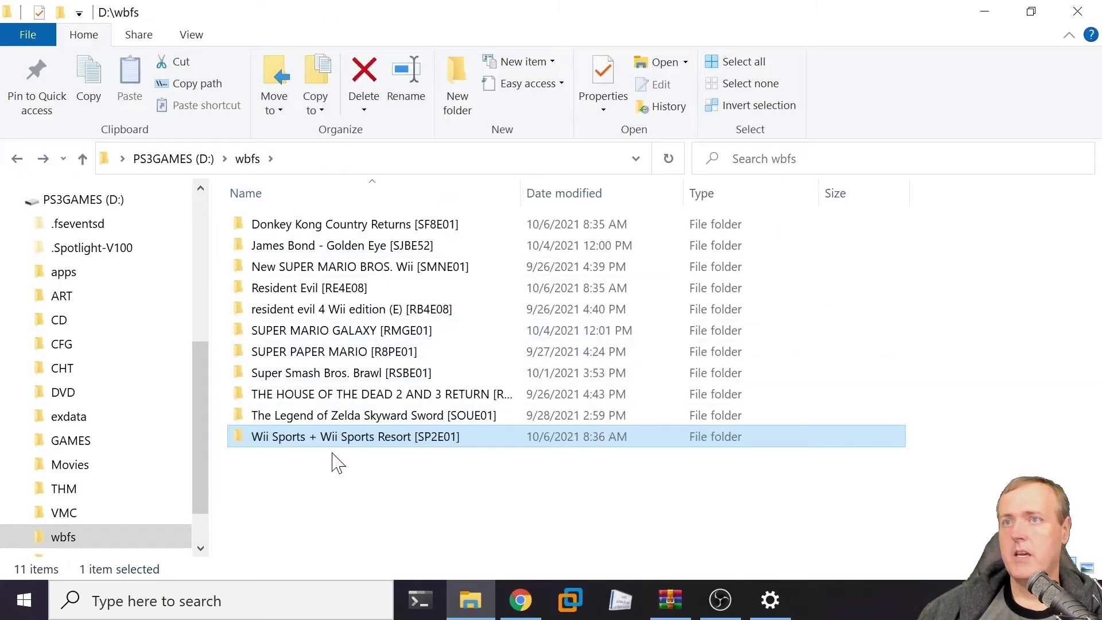
{"action": "double_click", "coordinate": [332, 310]}
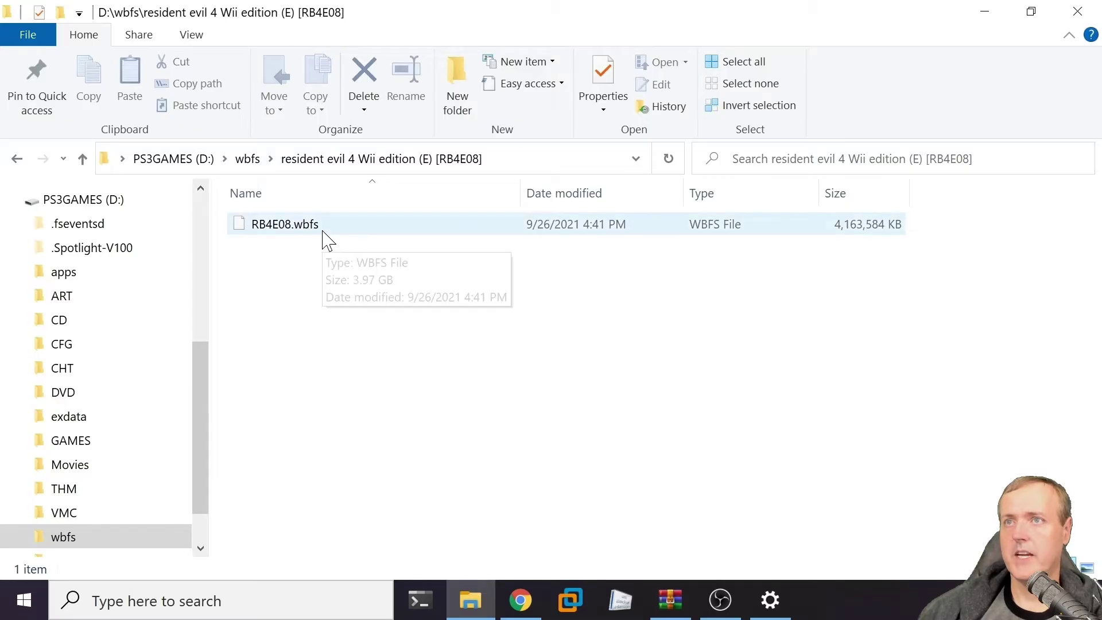
{"action": "left_click", "coordinate": [985, 11]}
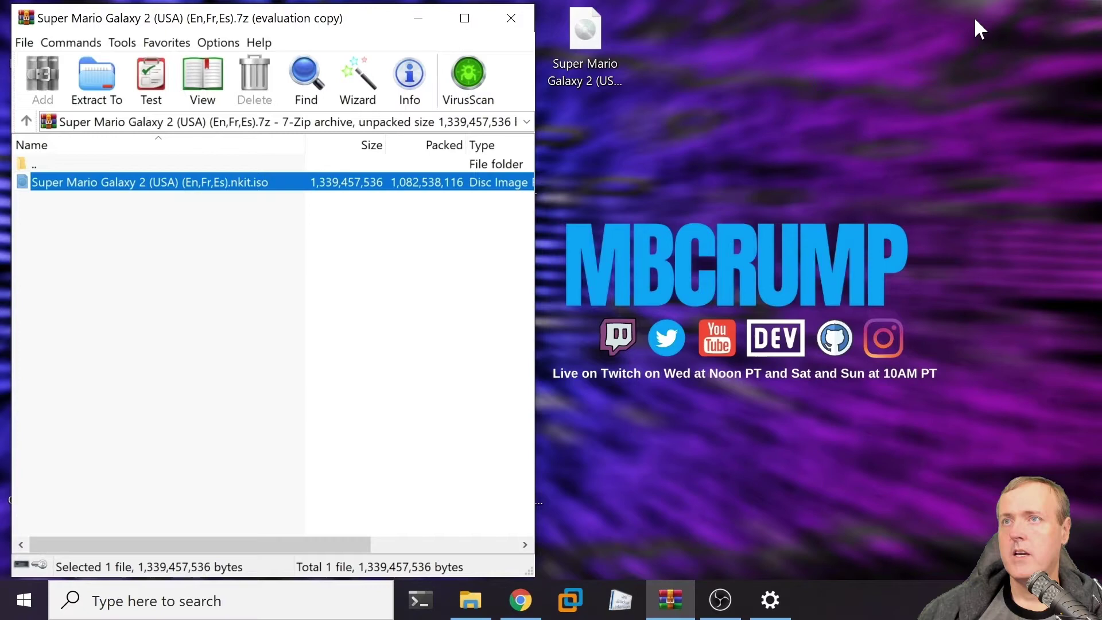
In Wii Backup Manager, add the Super Mario Galaxy 2 .nkit.iso from the desktop using Add > Files
{"action": "left_click", "coordinate": [624, 600]}
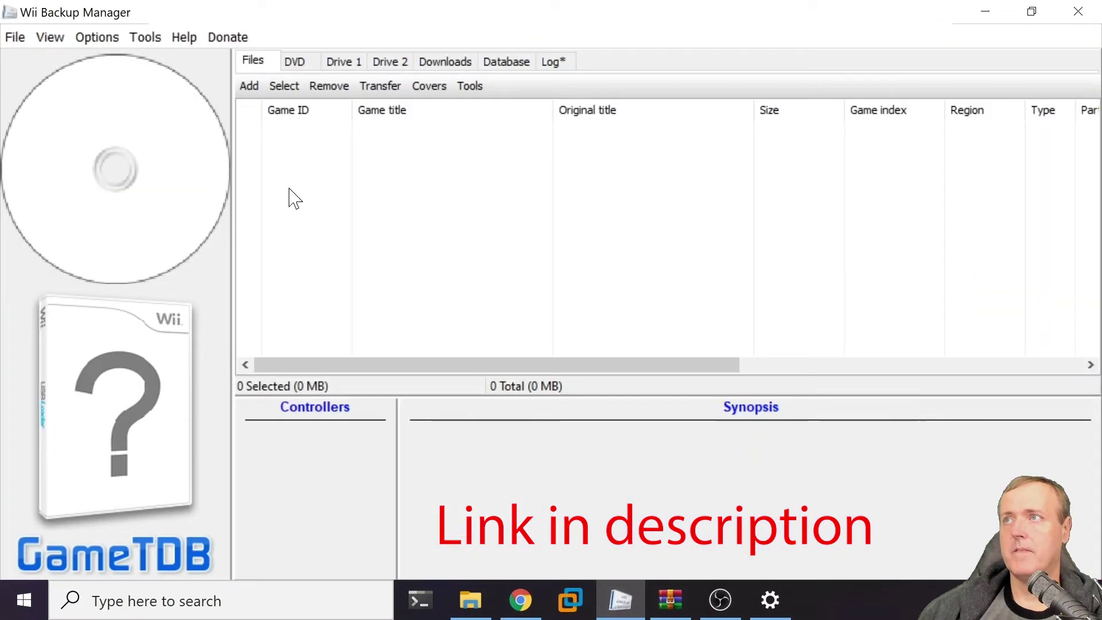
{"action": "left_click", "coordinate": [248, 88]}
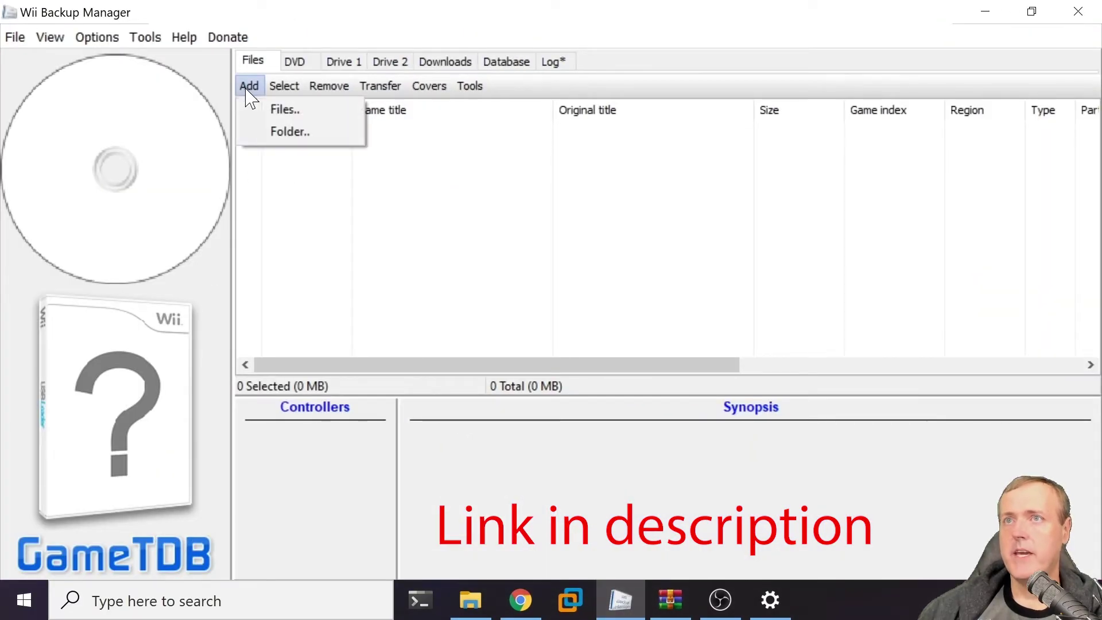
{"action": "left_click", "coordinate": [271, 110]}
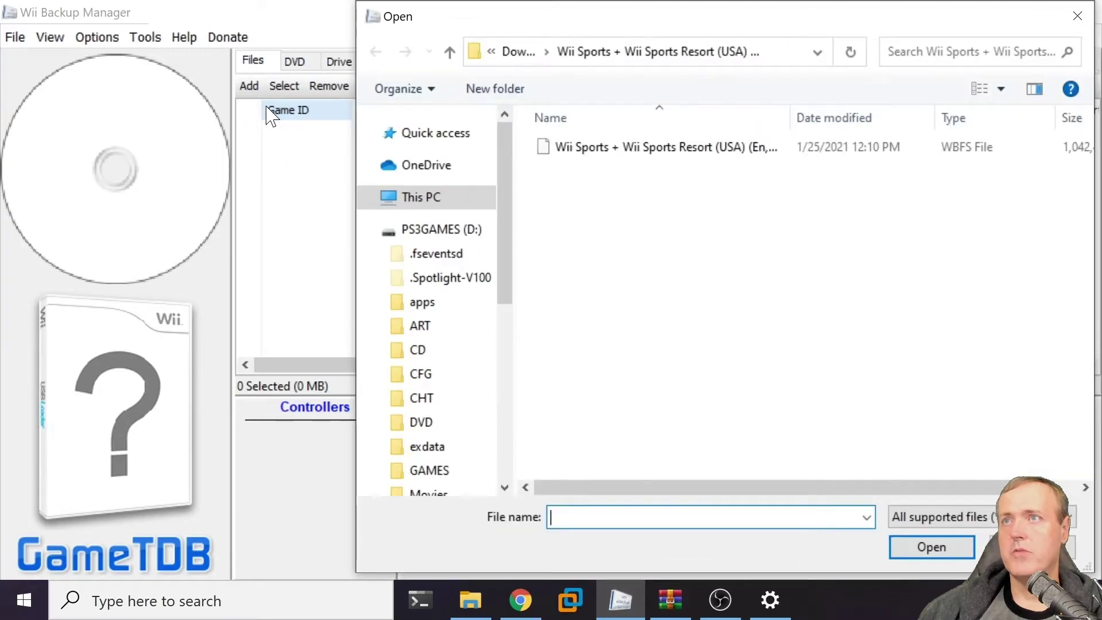
{"action": "left_click", "coordinate": [430, 246]}
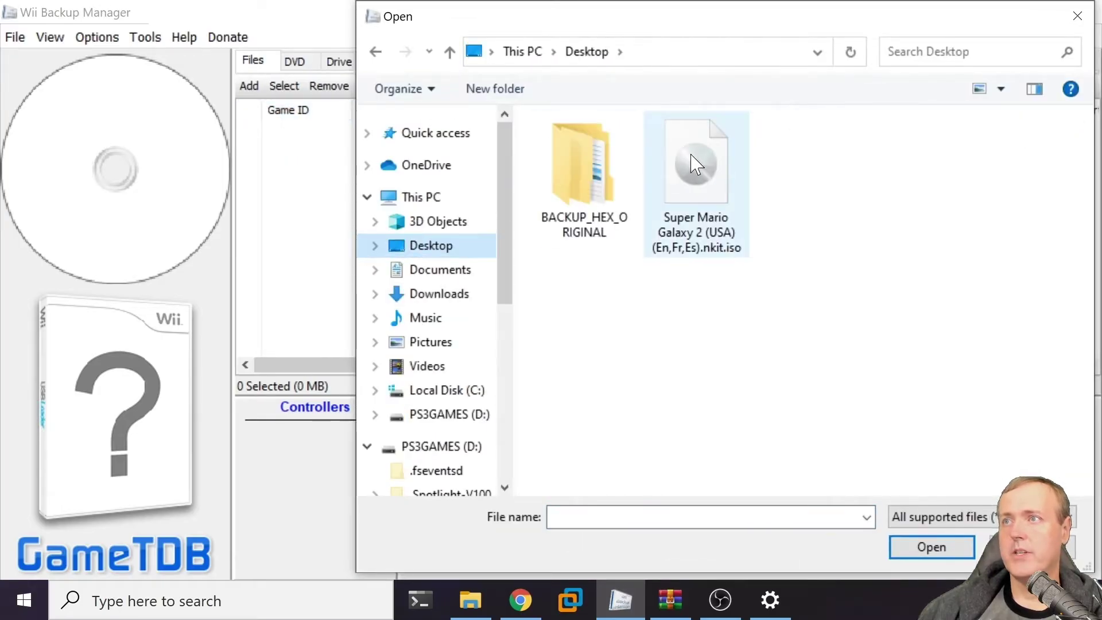
{"action": "left_click", "coordinate": [703, 163]}
{"action": "double_click", "coordinate": [699, 151]}
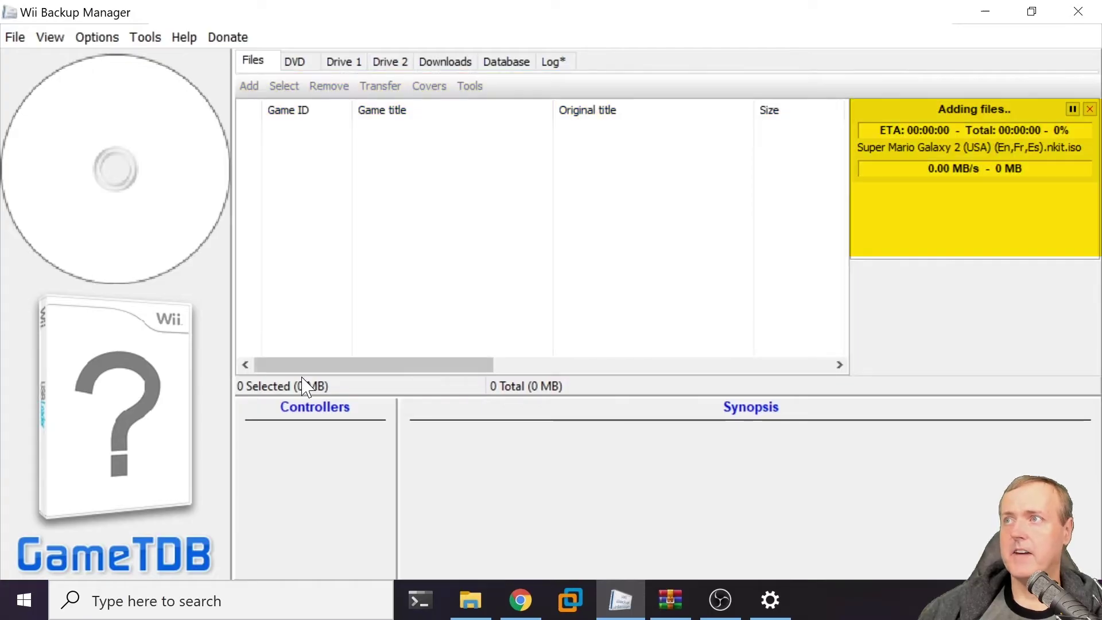
Try to close the stuck Wii Backup Manager, dismiss the wait message, and start opening Task Manager
{"action": "left_click_drag", "start_coordinate": [301, 367], "coordinate": [261, 347]}
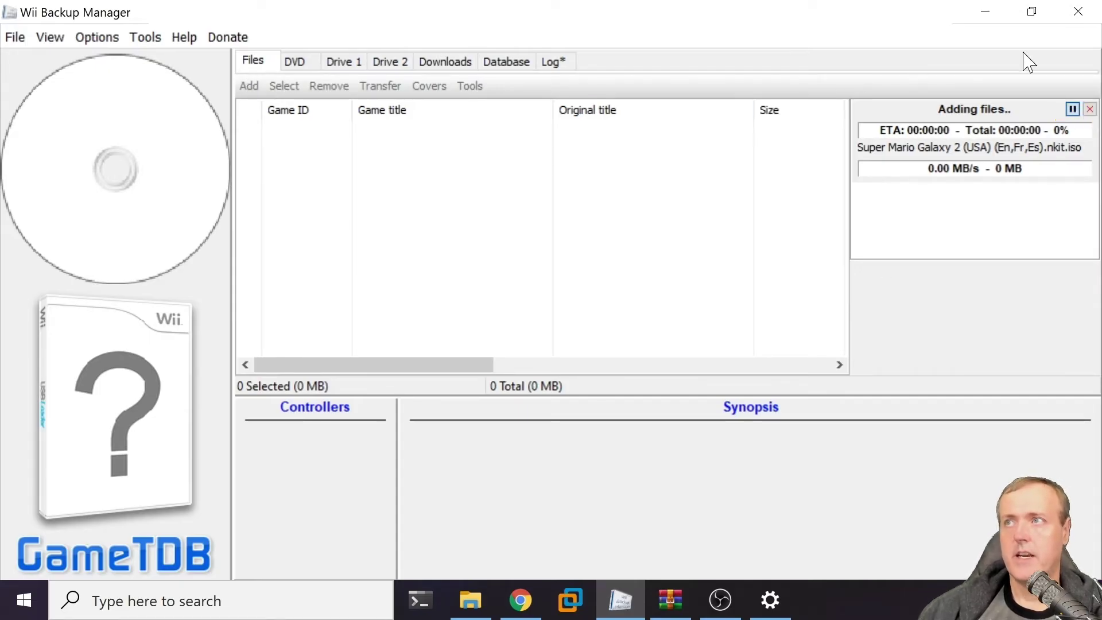
{"action": "left_click", "coordinate": [1078, 11]}
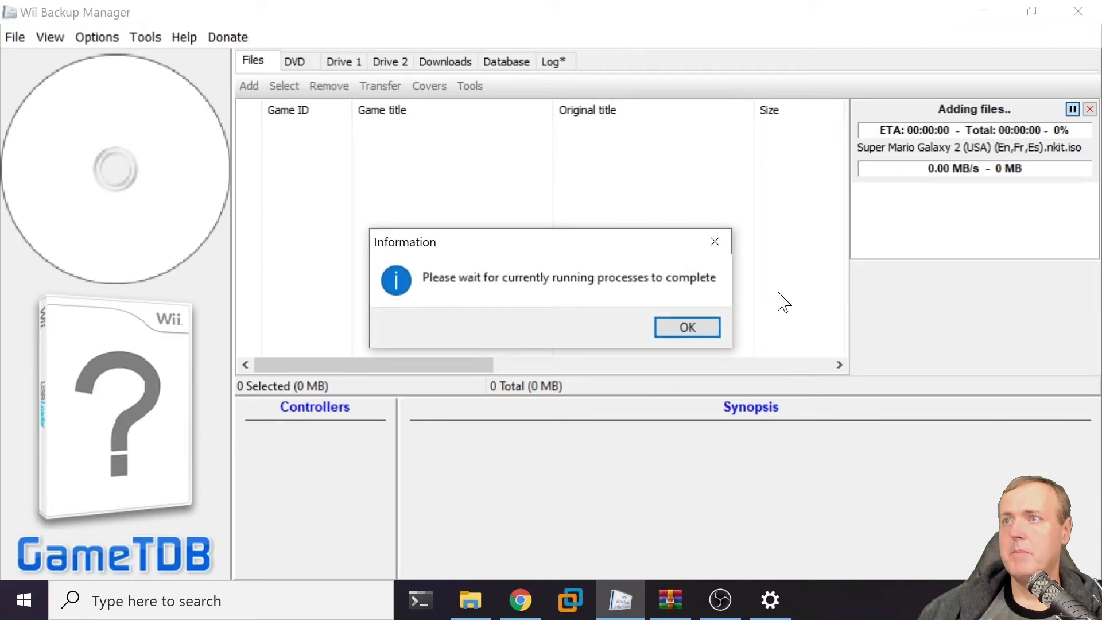
{"action": "left_click", "coordinate": [688, 329]}
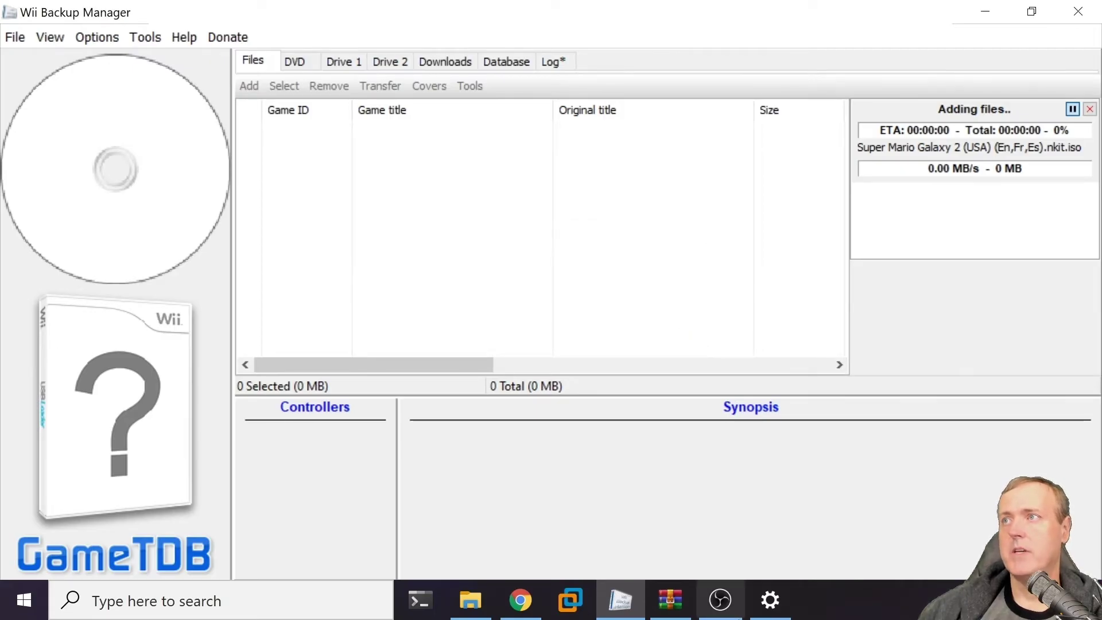
{"action": "right_click", "coordinate": [844, 606]}
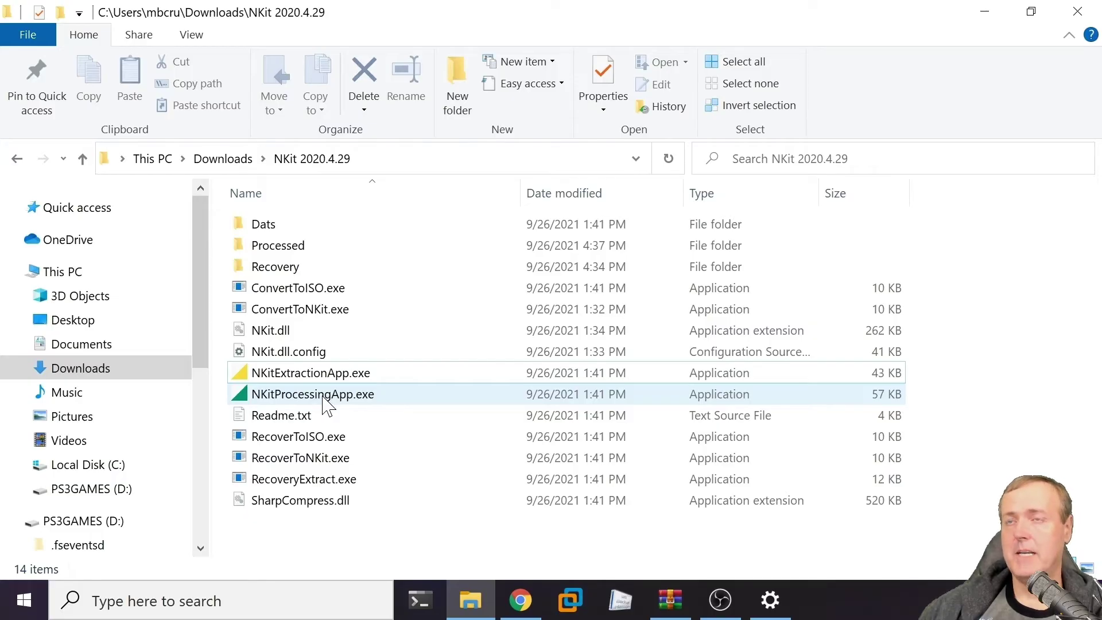
Select NKitProcessingApp.exe in the Downloads\NKit 2020.4.29 folder
{"action": "left_click", "coordinate": [322, 396]}
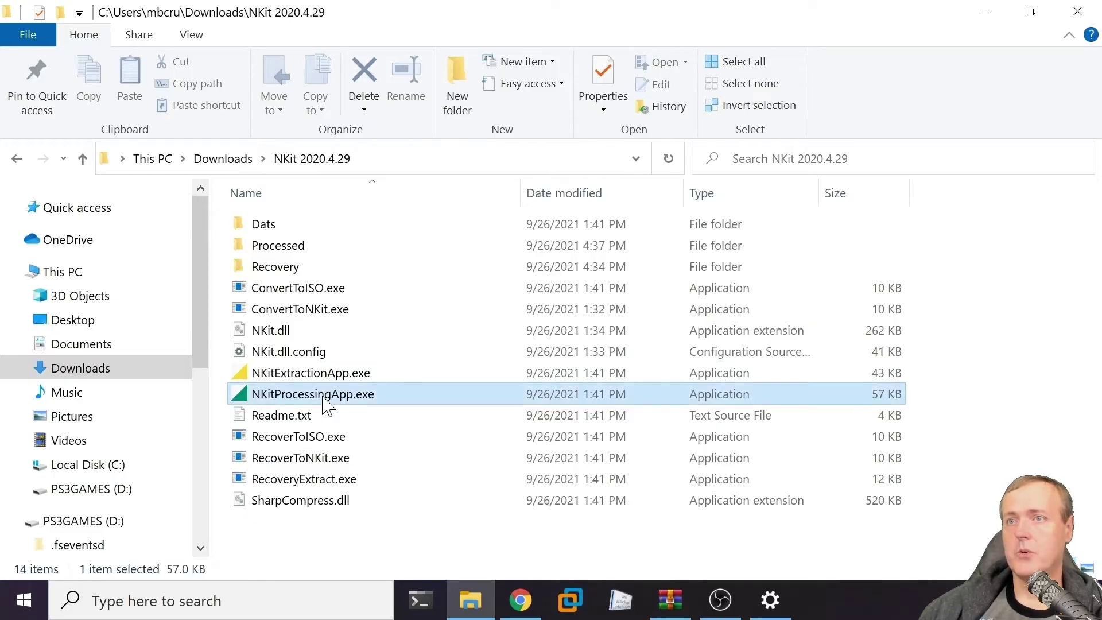
Launch NKit Processing App with the Super Mario Galaxy 2 .nkit.iso as source and mode Convert to ISO
{"action": "double_click", "coordinate": [322, 396]}
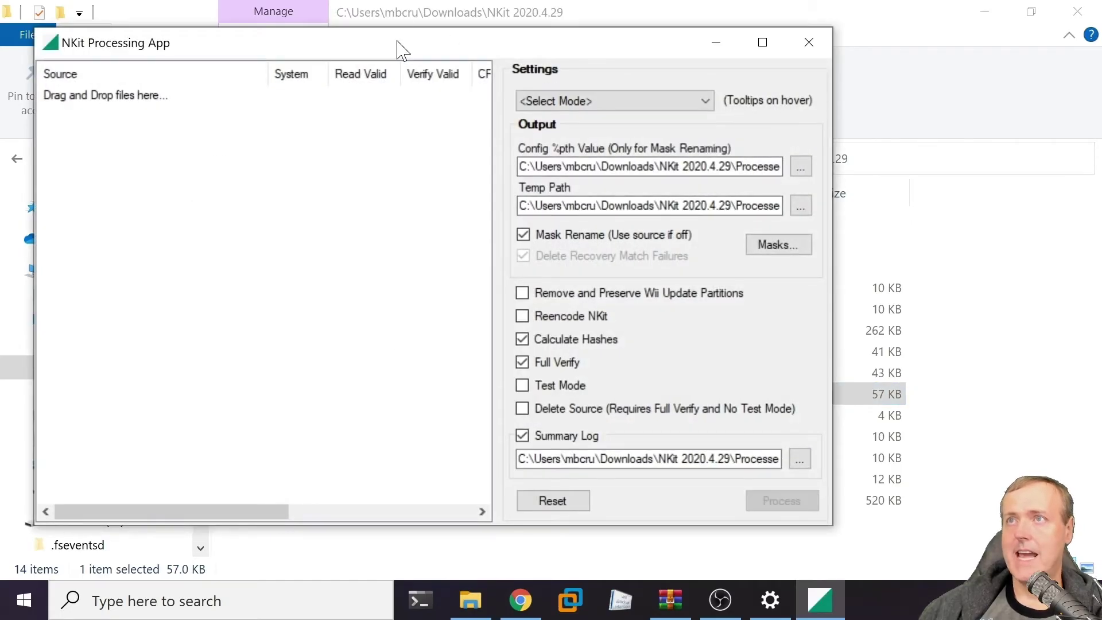
{"action": "left_click_drag", "start_coordinate": [401, 44], "coordinate": [583, 67]}
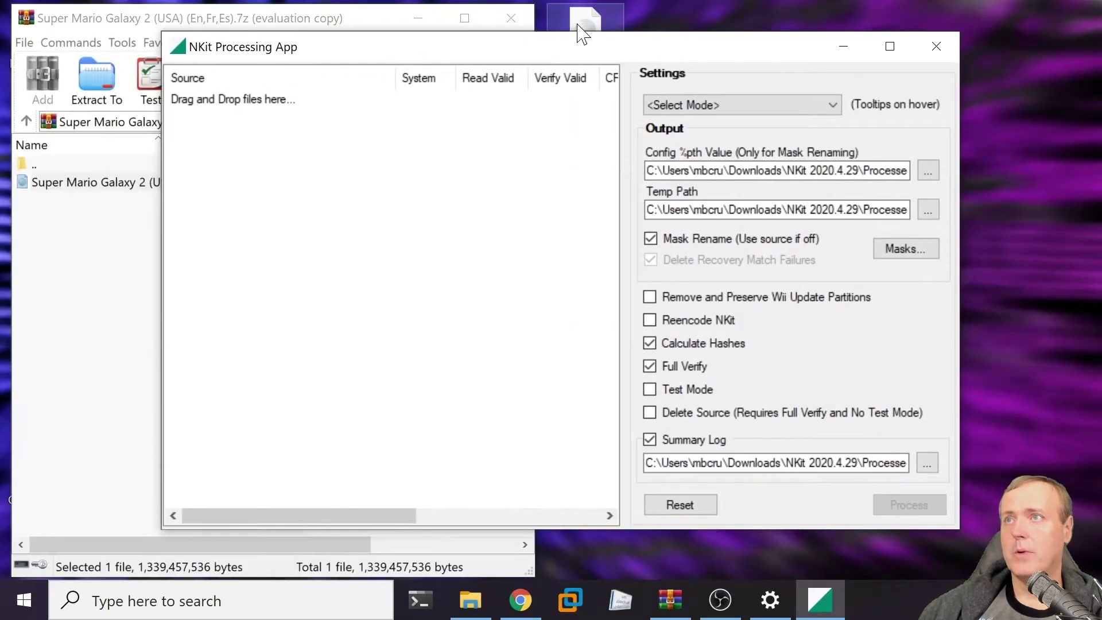
{"action": "left_click_drag", "start_coordinate": [583, 25], "coordinate": [234, 218]}
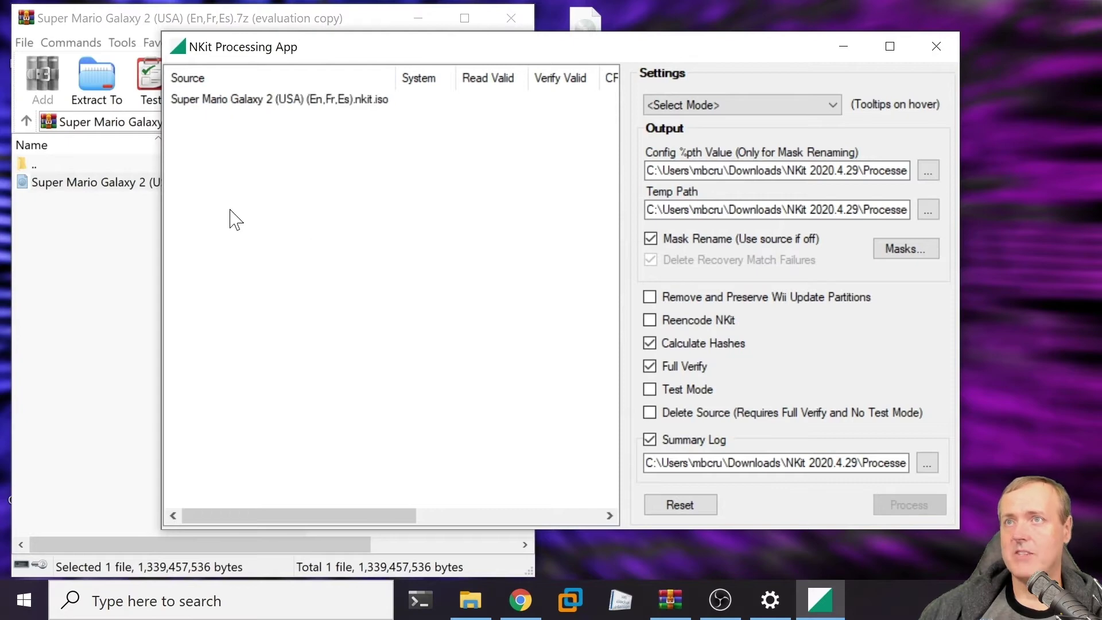
{"action": "left_click", "coordinate": [251, 101]}
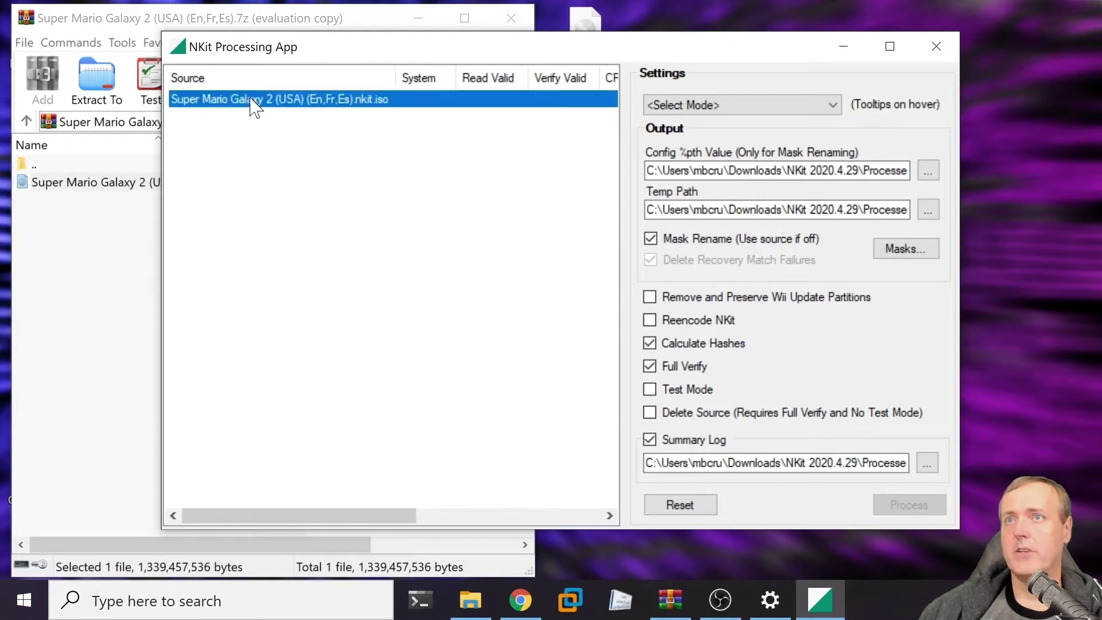
{"action": "left_click", "coordinate": [704, 110]}
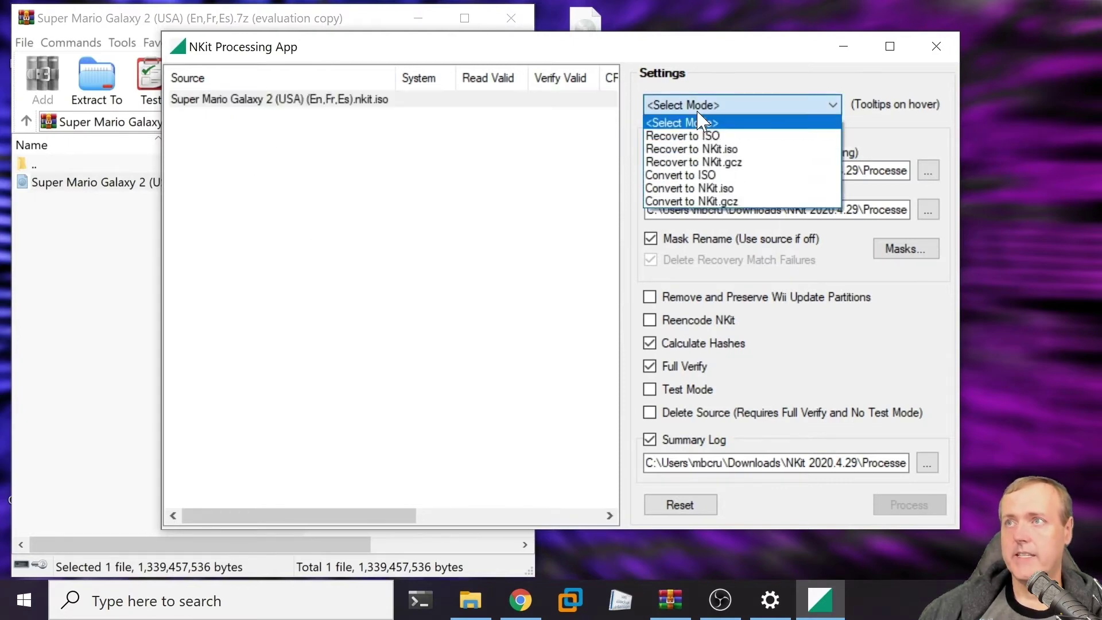
{"action": "left_click", "coordinate": [717, 175]}
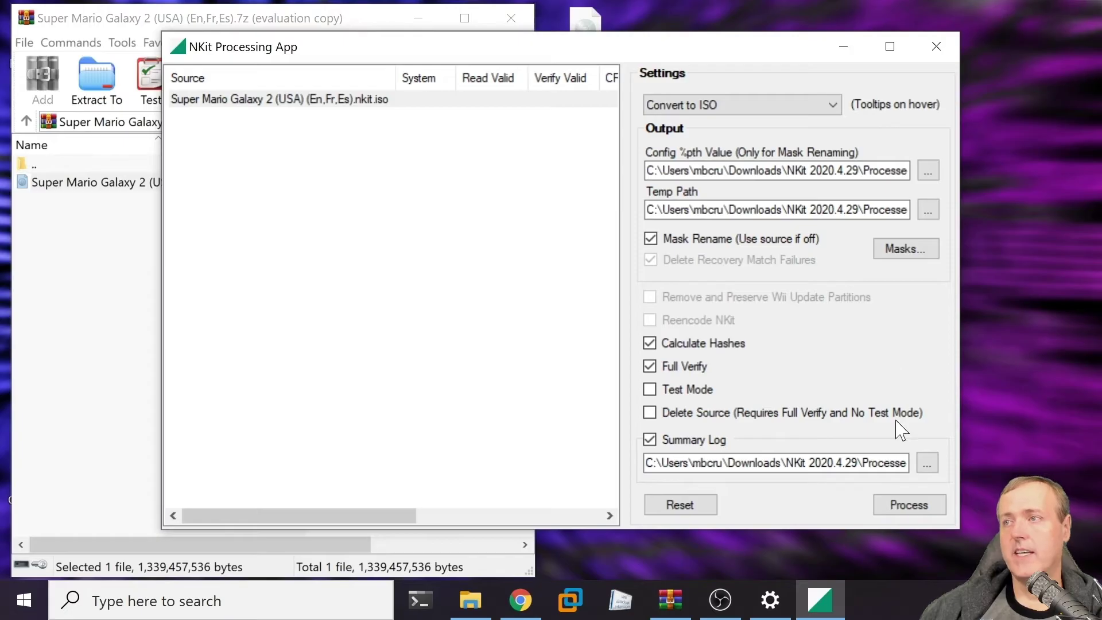
Run the Convert to ISO process until read and full verification both succeed
{"action": "left_click", "coordinate": [909, 508]}
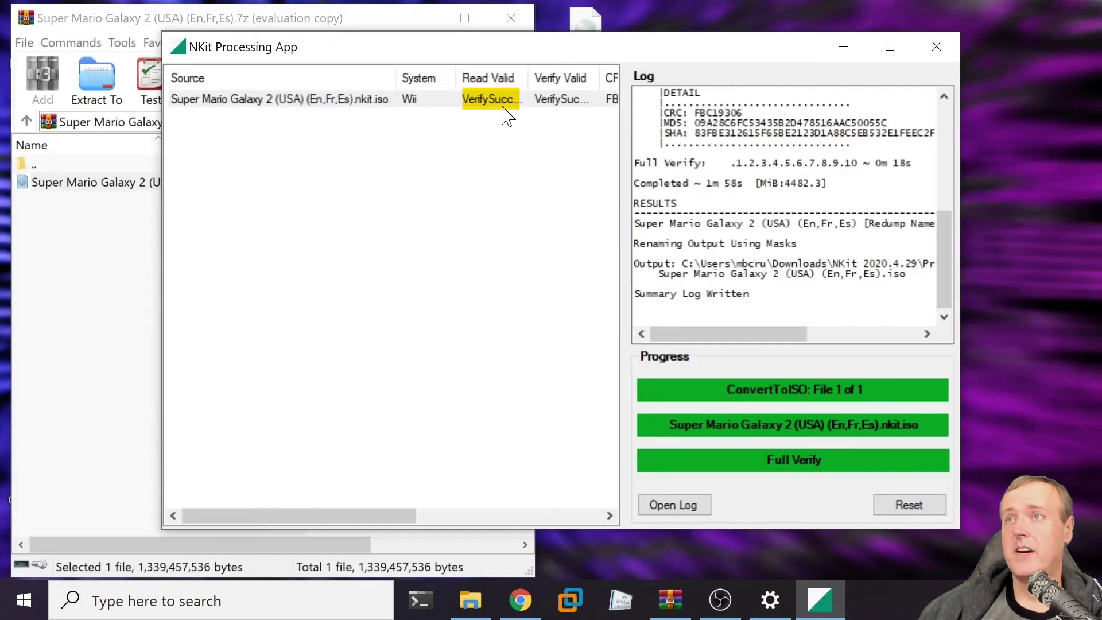
{"action": "left_click_drag", "start_coordinate": [750, 336], "coordinate": [817, 337]}
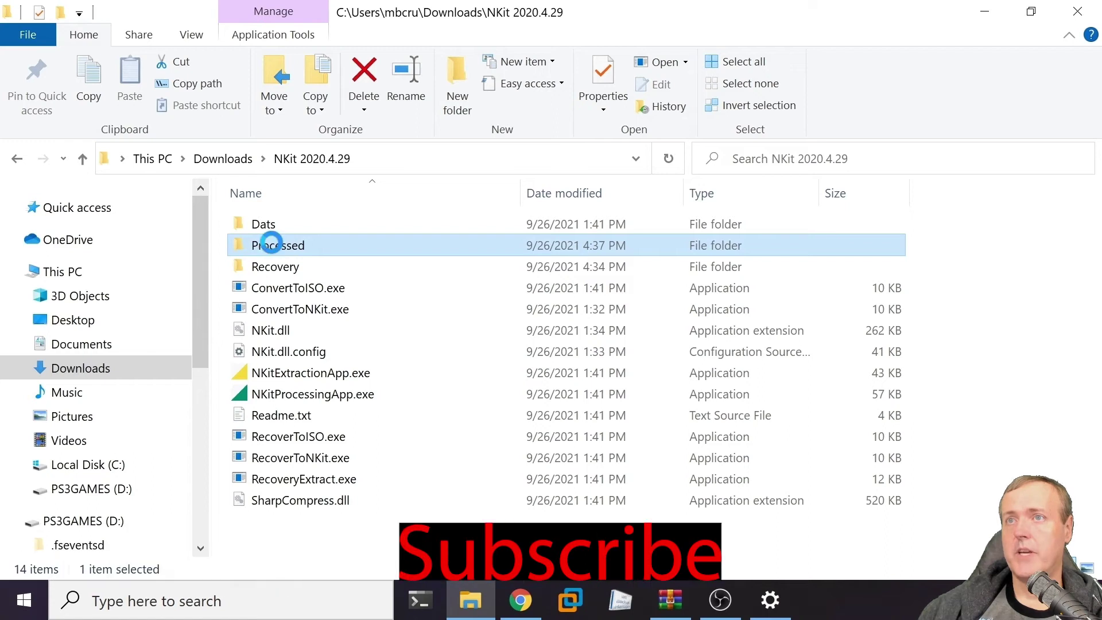
Open Processed\Wii in the NKit folder and select Super Mario Galaxy 2 (USA) (En,Fr,Es).iso
{"action": "double_click", "coordinate": [265, 247]}
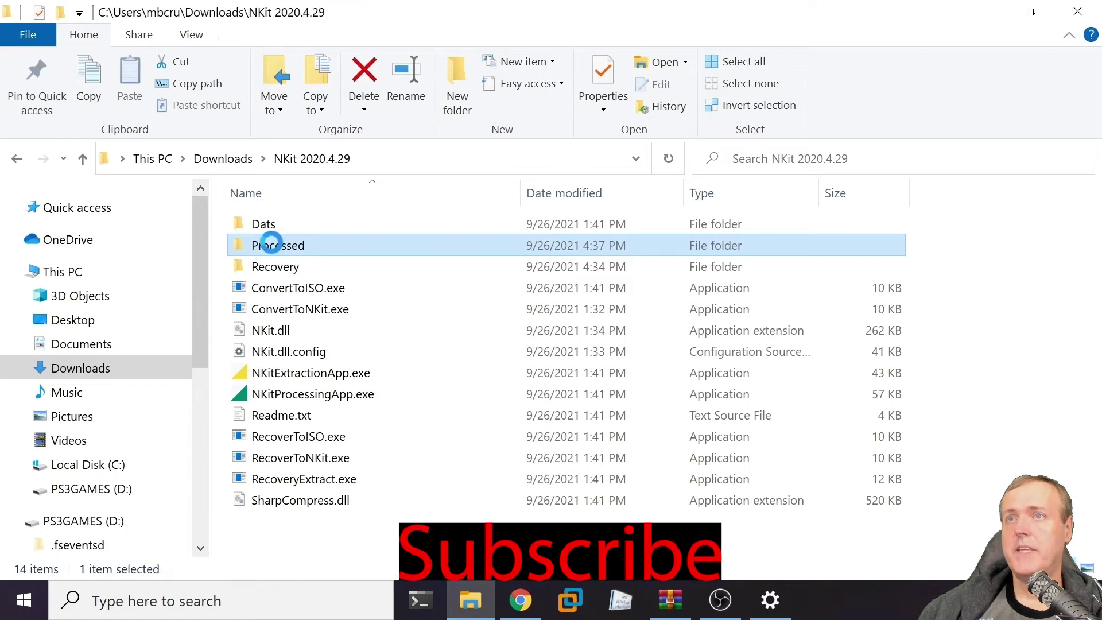
{"action": "left_click", "coordinate": [271, 245]}
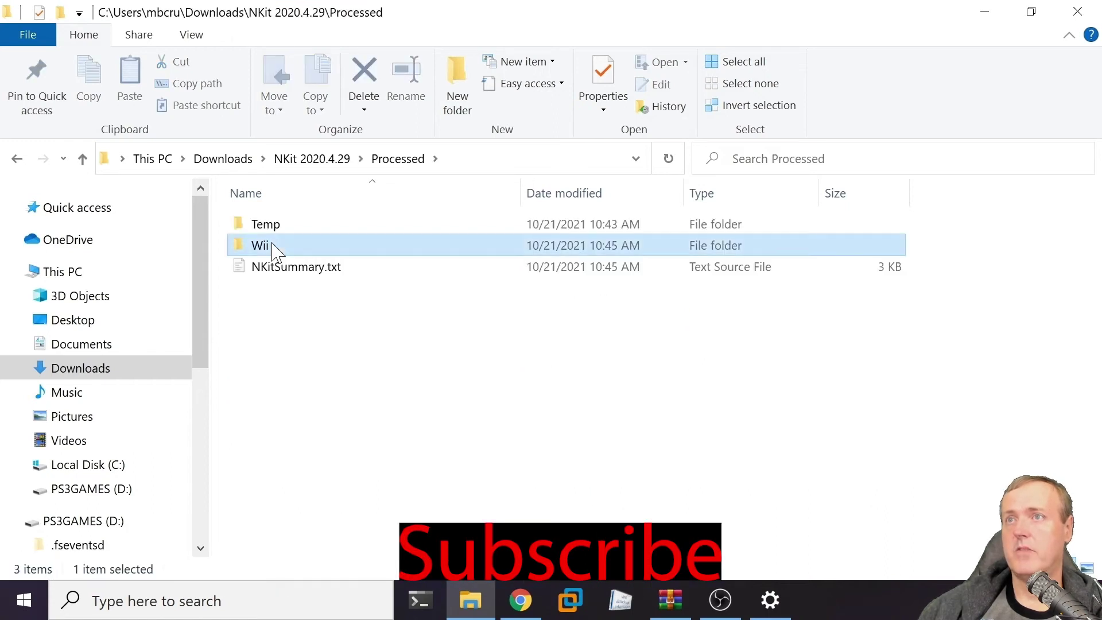
{"action": "double_click", "coordinate": [270, 245]}
{"action": "left_click", "coordinate": [362, 288]}
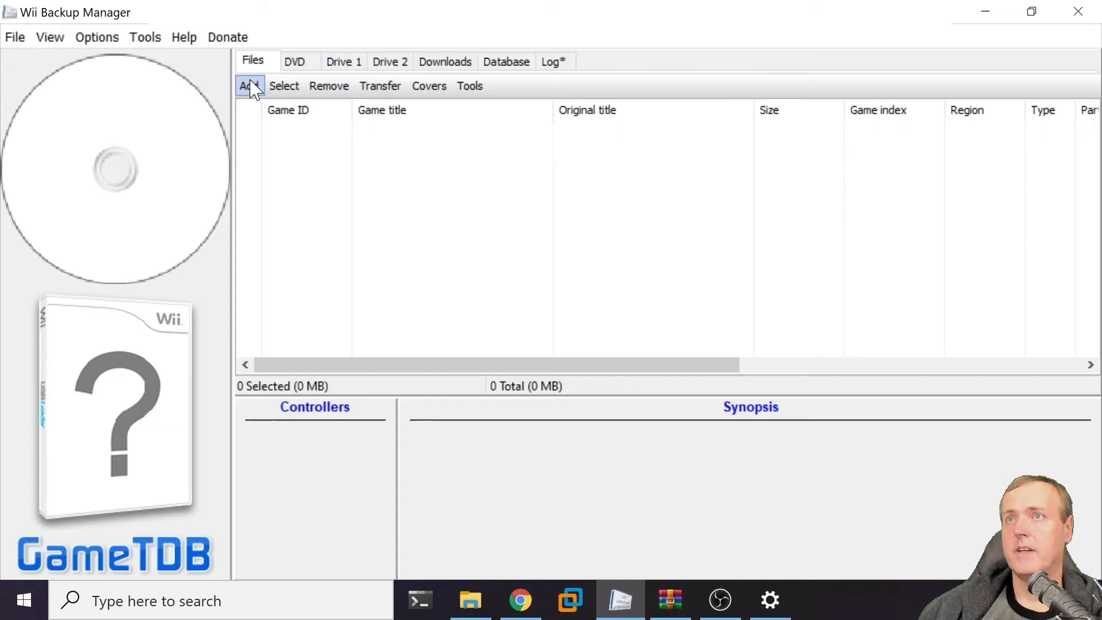
Add the converted Super Mario Galaxy 2 ISO from Downloads\NKit 2020.4.29\Processed\Wii to Wii Backup Manager
{"action": "left_click", "coordinate": [249, 86]}
{"action": "left_click", "coordinate": [265, 114]}
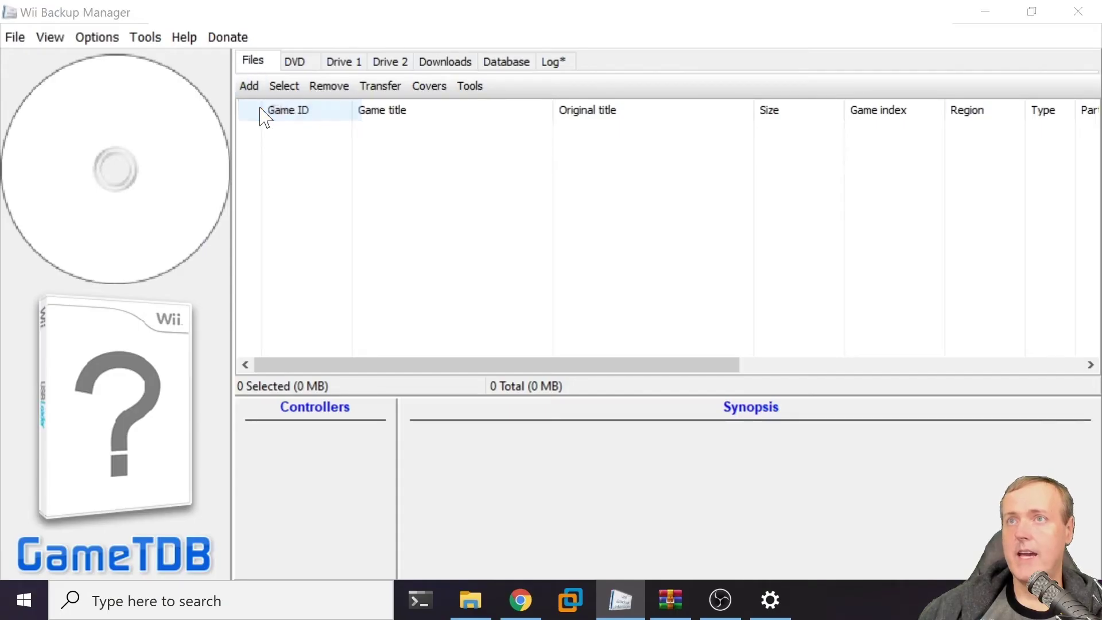
{"action": "left_click_drag", "start_coordinate": [626, 15], "coordinate": [502, 46]}
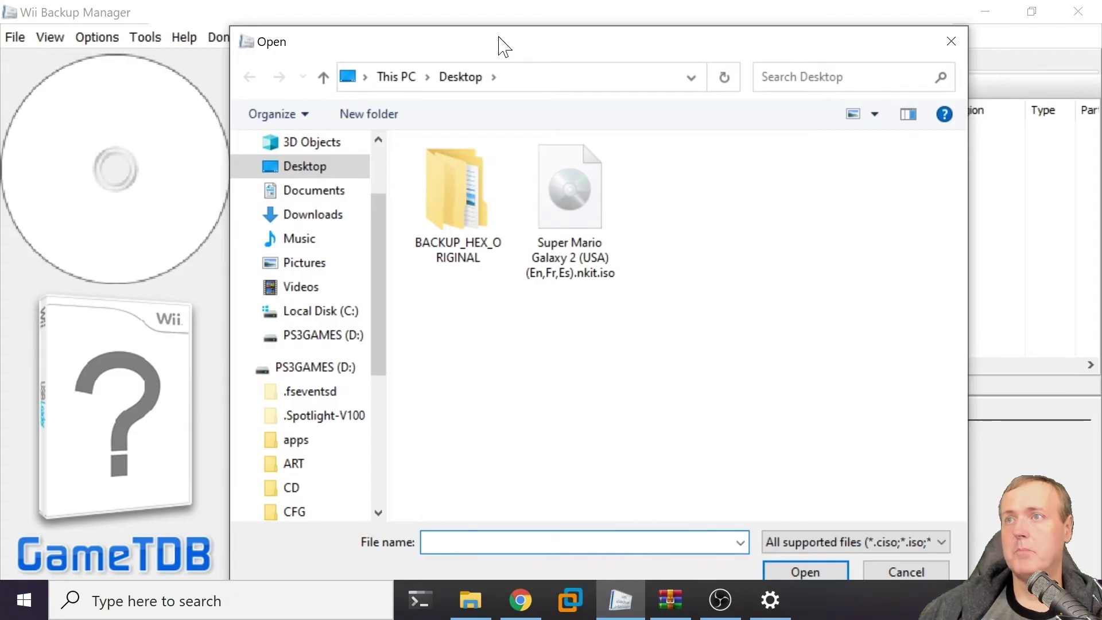
{"action": "left_click", "coordinate": [321, 218]}
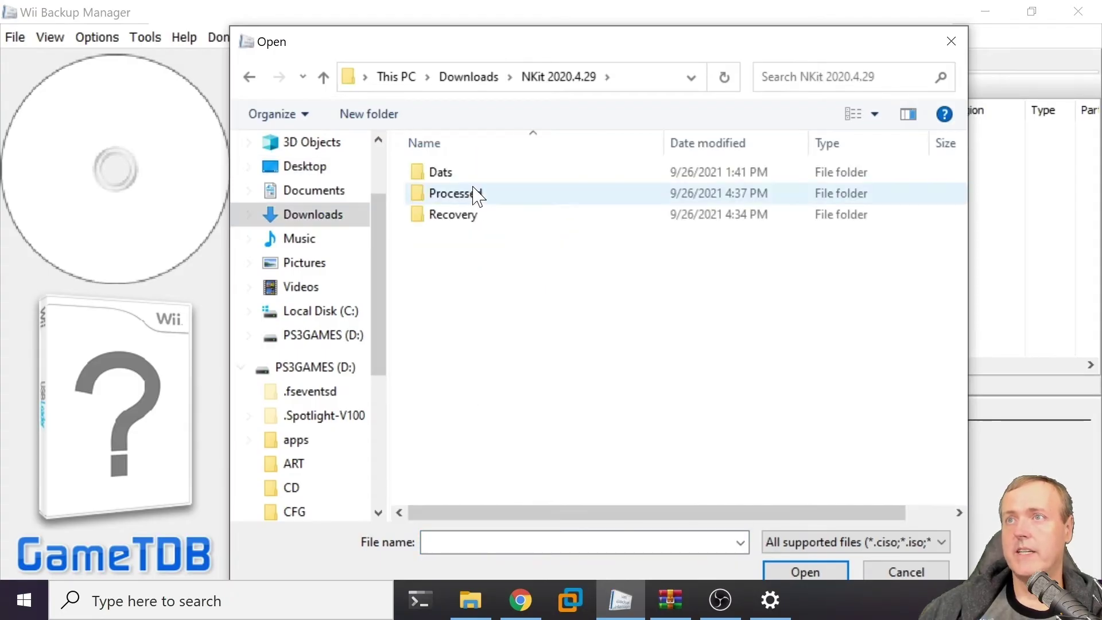
{"action": "double_click", "coordinate": [462, 195]}
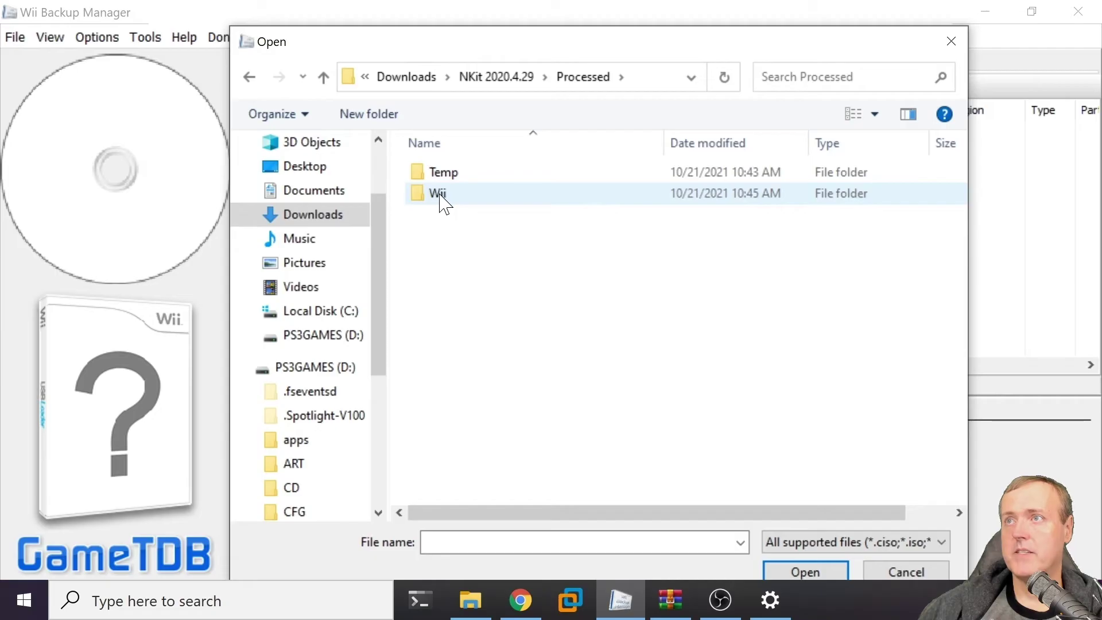
{"action": "double_click", "coordinate": [443, 195]}
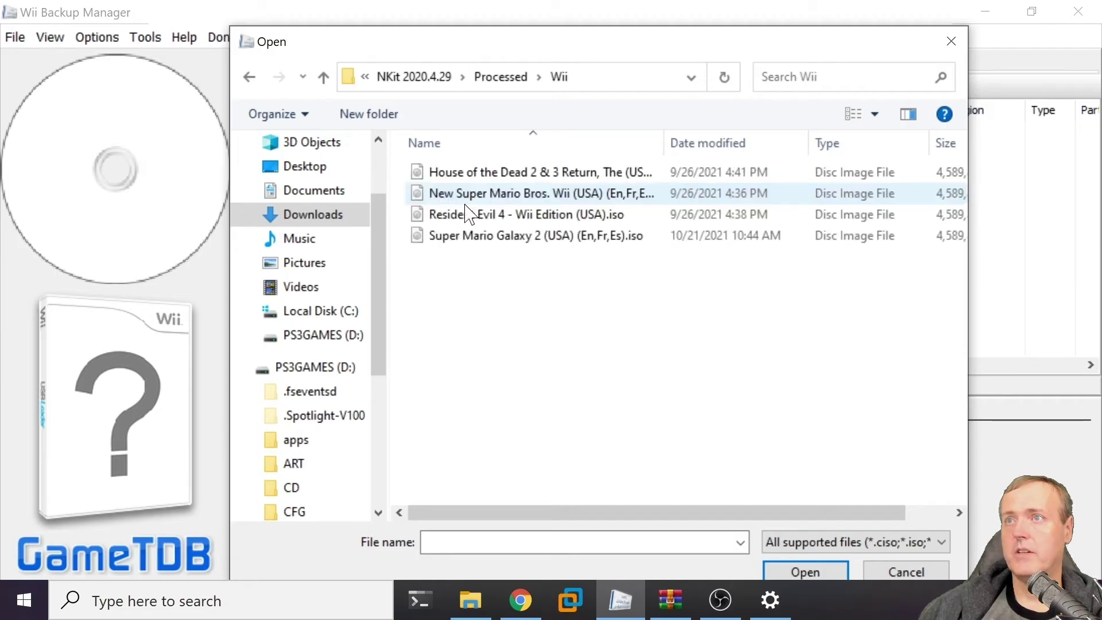
{"action": "double_click", "coordinate": [509, 236]}
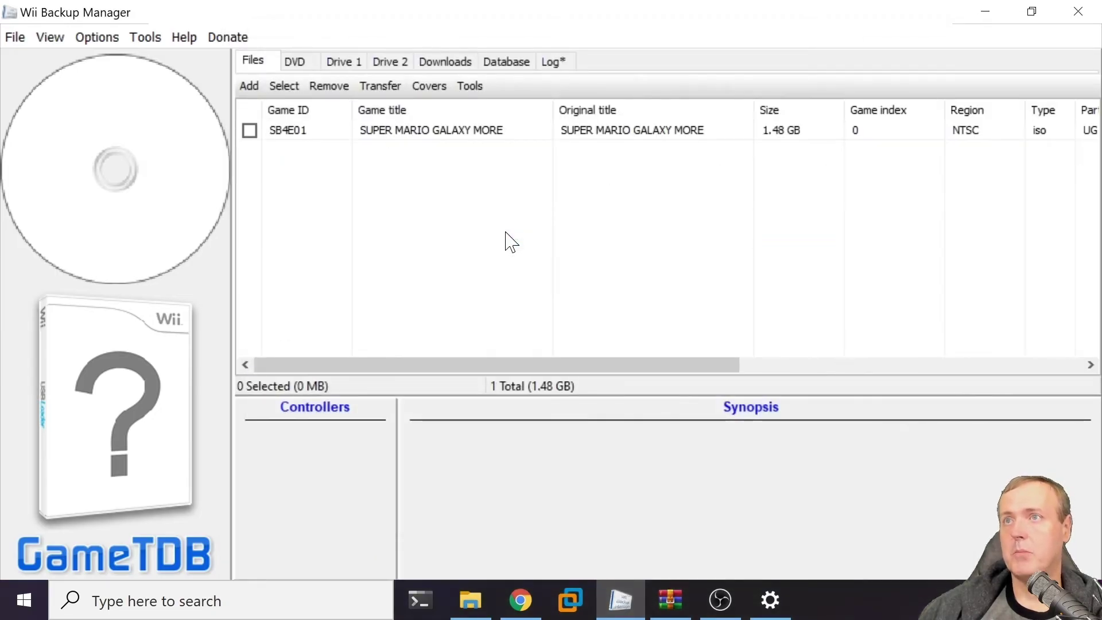
Tick SUPER MARIO GALAXY MORE and transfer it as a WBFS file into D:\wbfs
{"action": "left_click", "coordinate": [287, 129]}
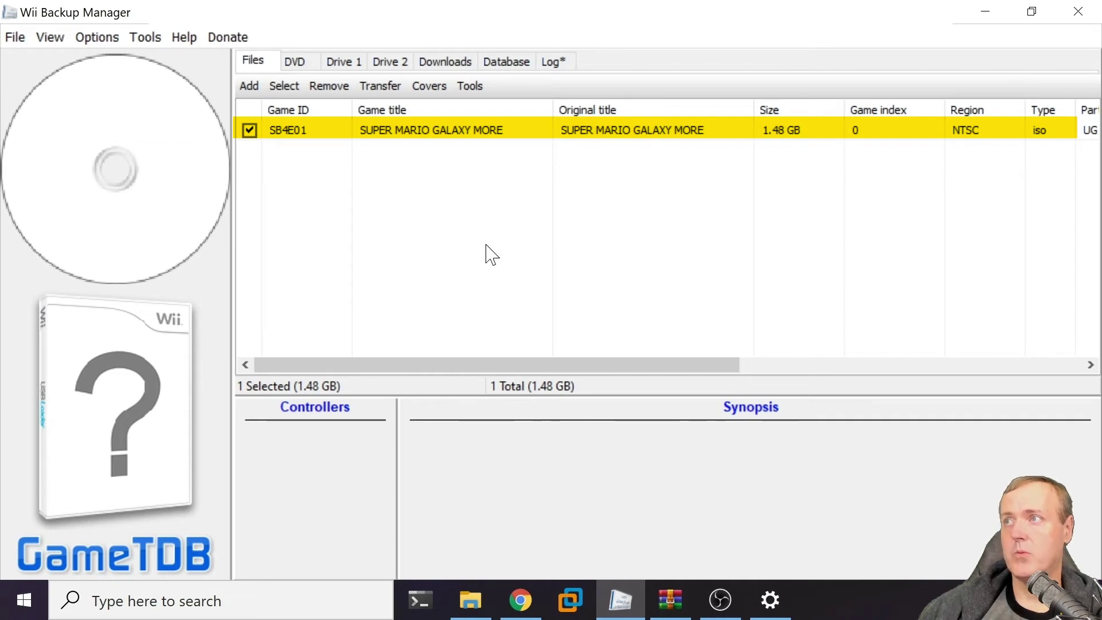
{"action": "left_click", "coordinate": [485, 254]}
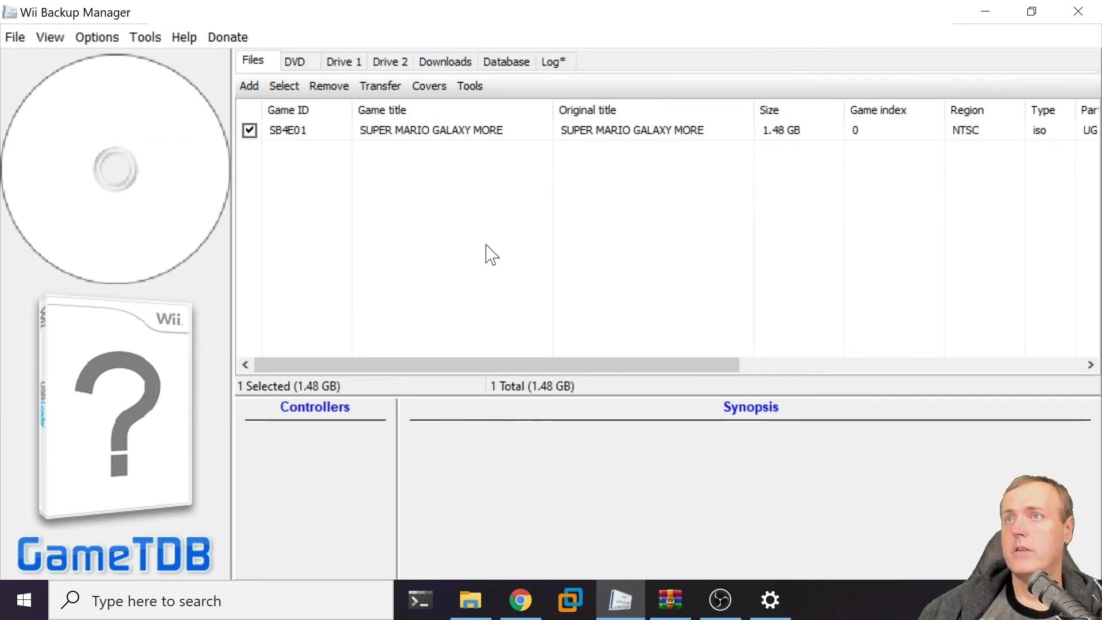
{"action": "left_click", "coordinate": [376, 86]}
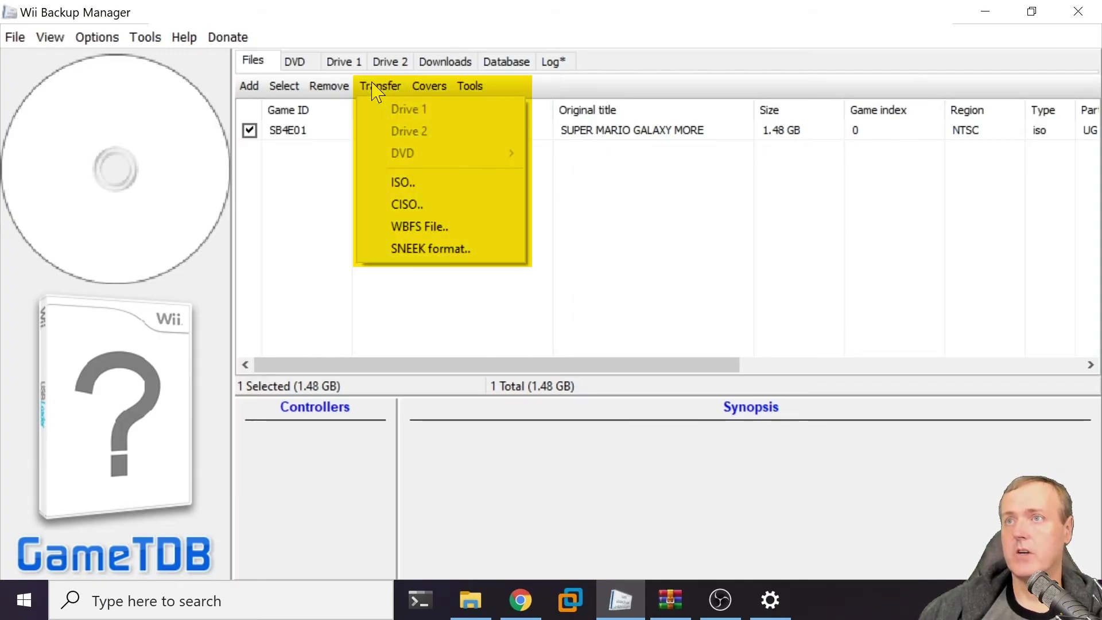
{"action": "left_click", "coordinate": [468, 230]}
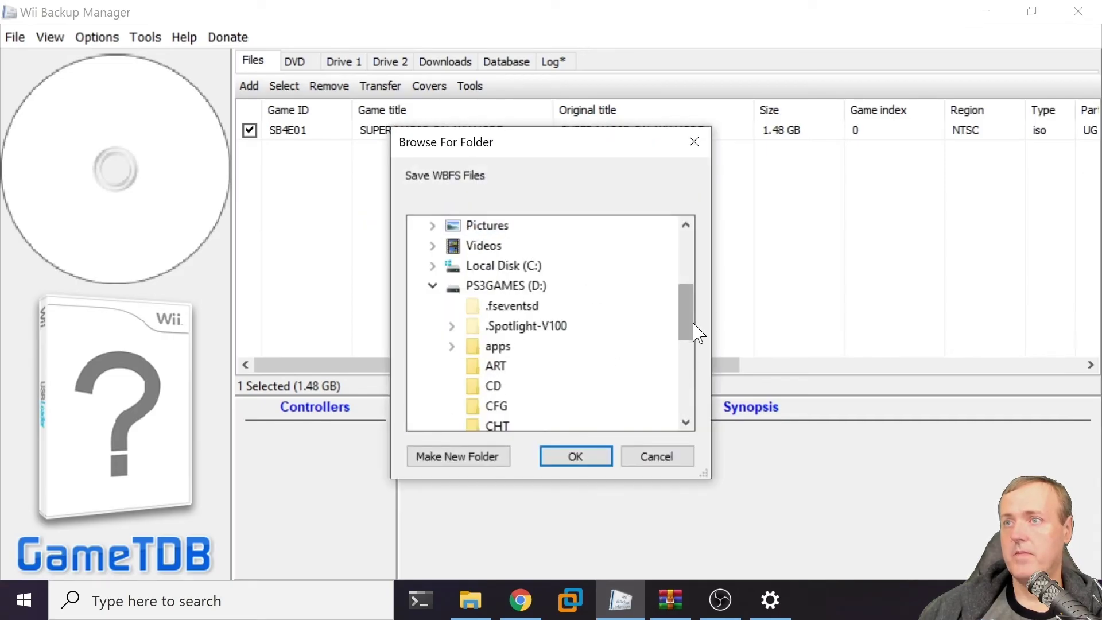
{"action": "left_click_drag", "start_coordinate": [687, 315], "coordinate": [689, 376]}
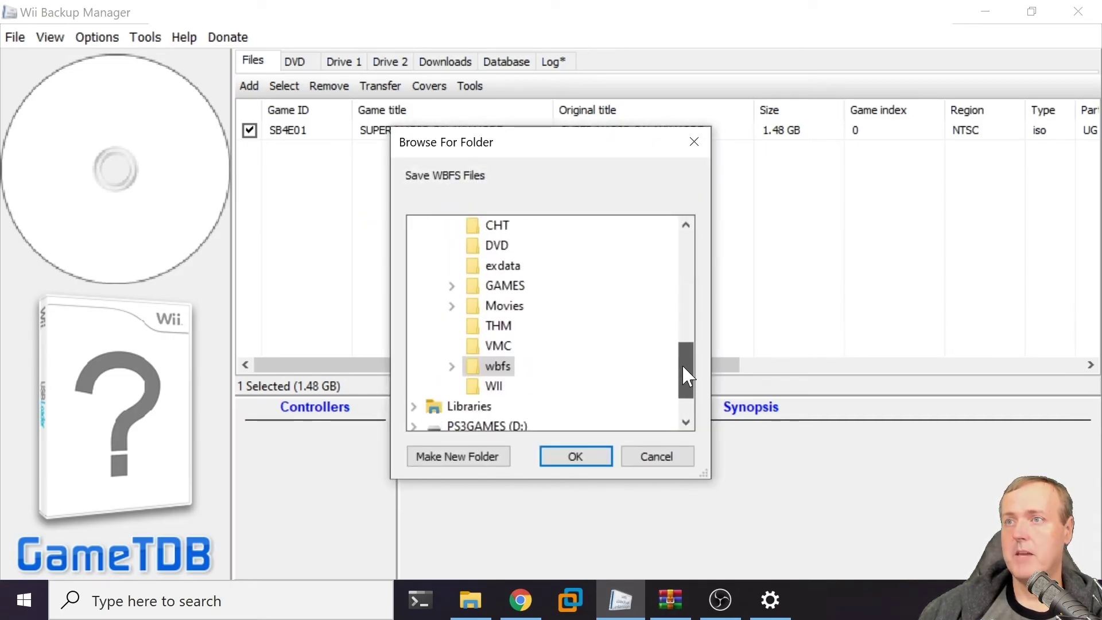
{"action": "double_click", "coordinate": [504, 366]}
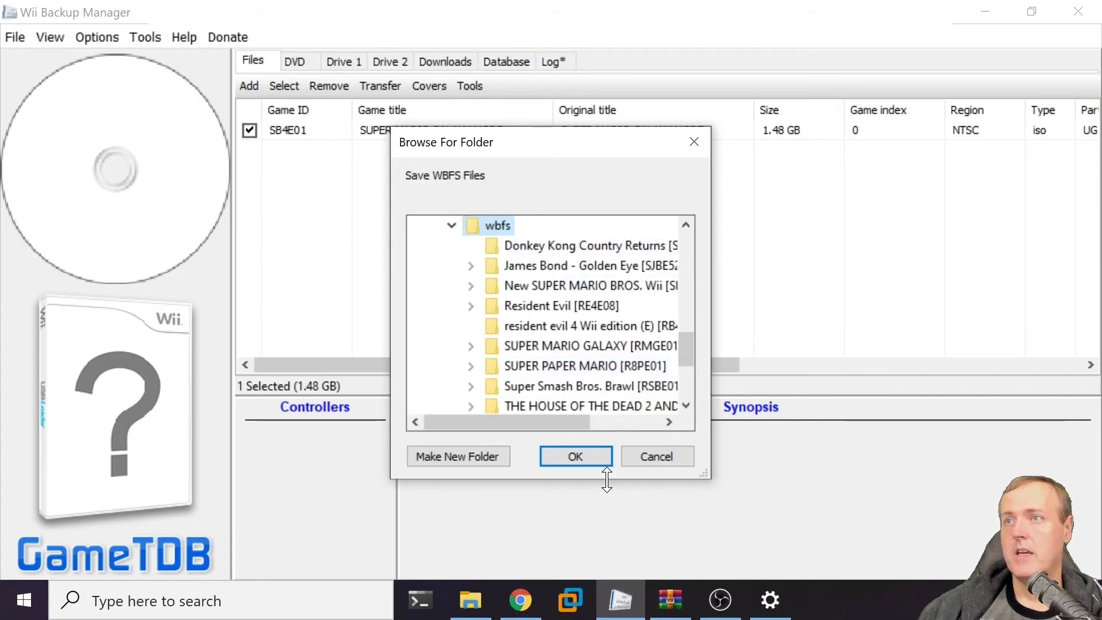
{"action": "left_click", "coordinate": [575, 457]}
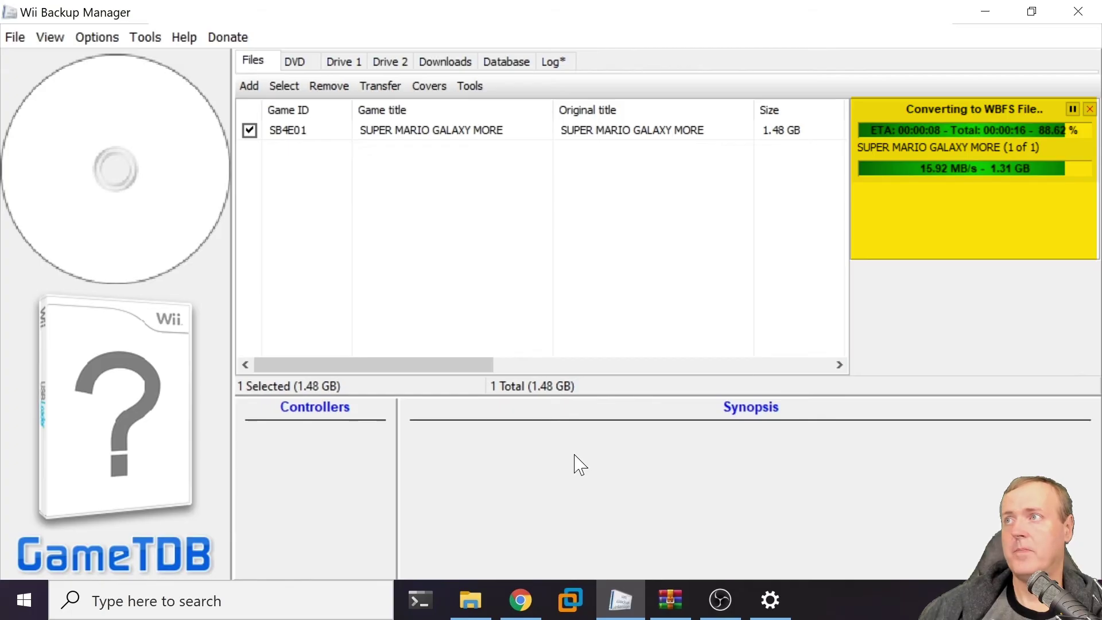
In File Explorer, open D:\wbfs\SUPER MARIO GALAXY MORE [SB4E01] to confirm the SB4E01.wbfs file
{"action": "left_click", "coordinate": [474, 601]}
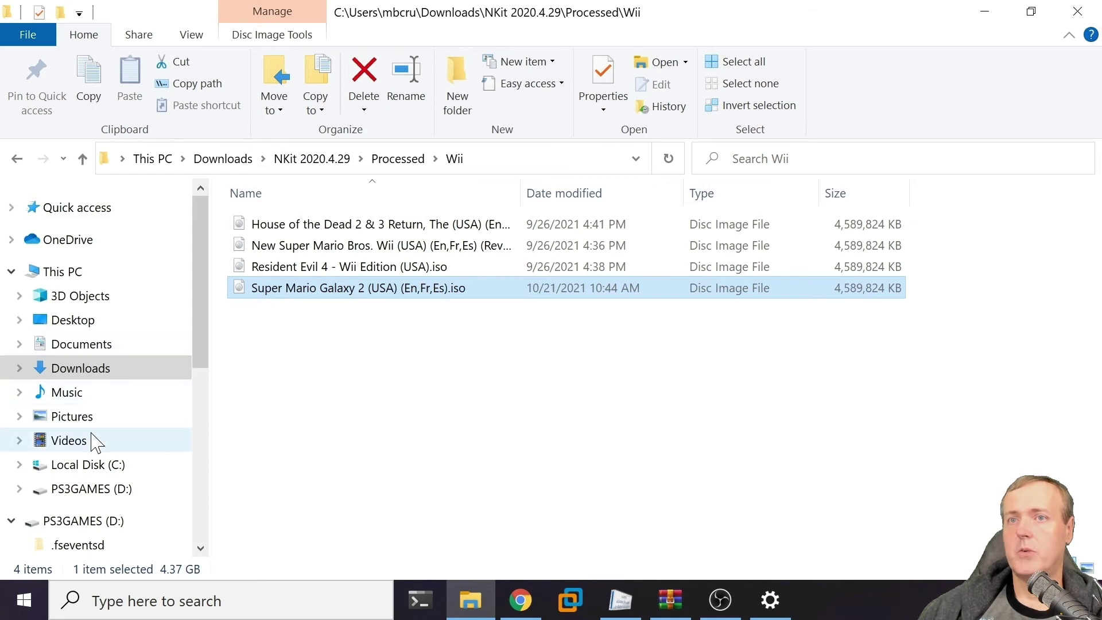
{"action": "scroll", "coordinate": [94, 464], "scroll_direction": "down", "scroll_amount": 2}
{"action": "scroll", "coordinate": [95, 464], "scroll_direction": "down", "scroll_amount": 4}
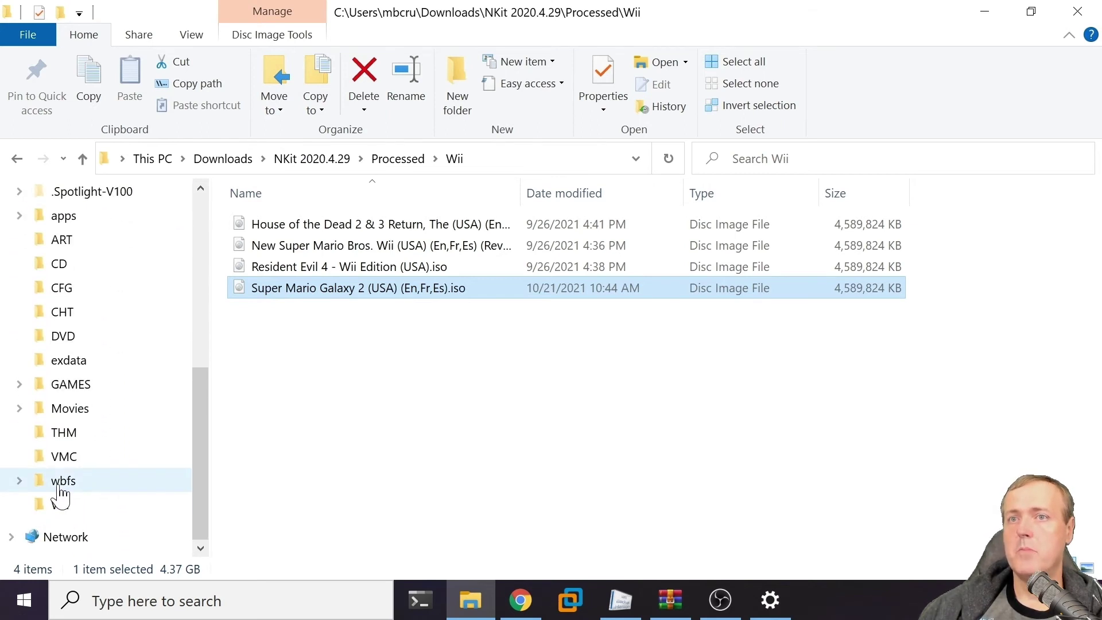
{"action": "left_click", "coordinate": [59, 488]}
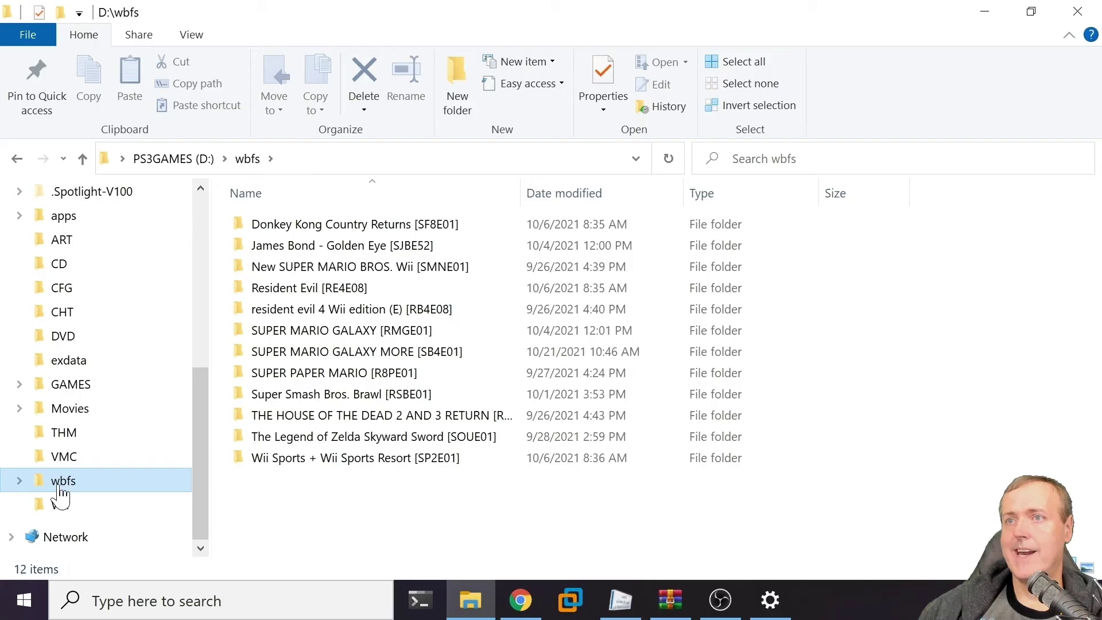
{"action": "left_click", "coordinate": [368, 361]}
{"action": "double_click", "coordinate": [419, 352]}
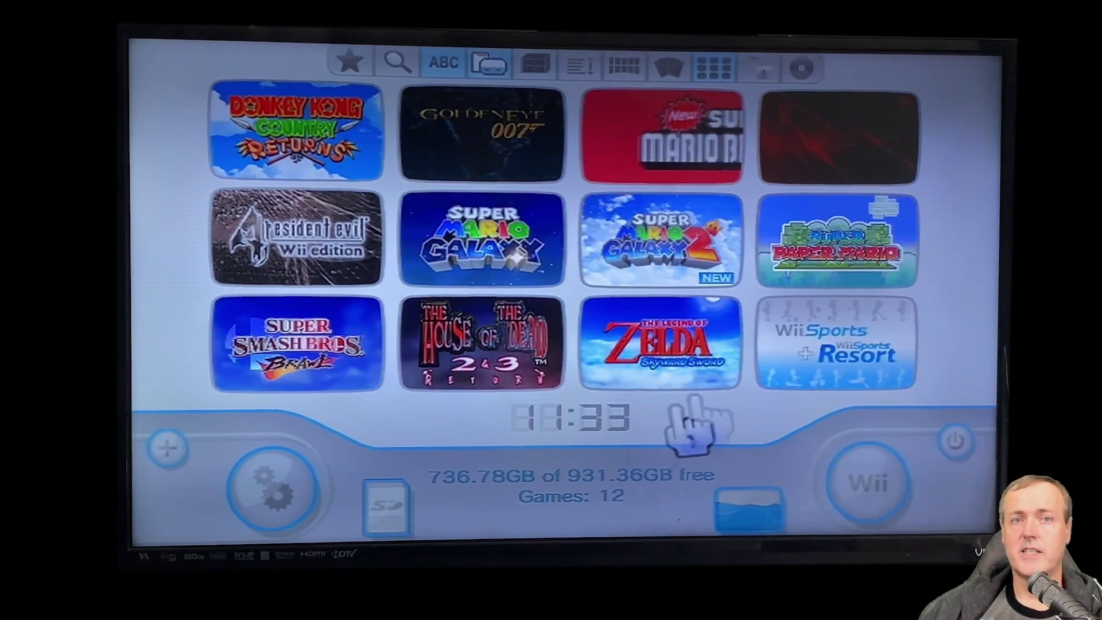
Launch Super Mario Galaxy 2 from the USB Loader GX game list
{"action": "left_click", "coordinate": [673, 267]}
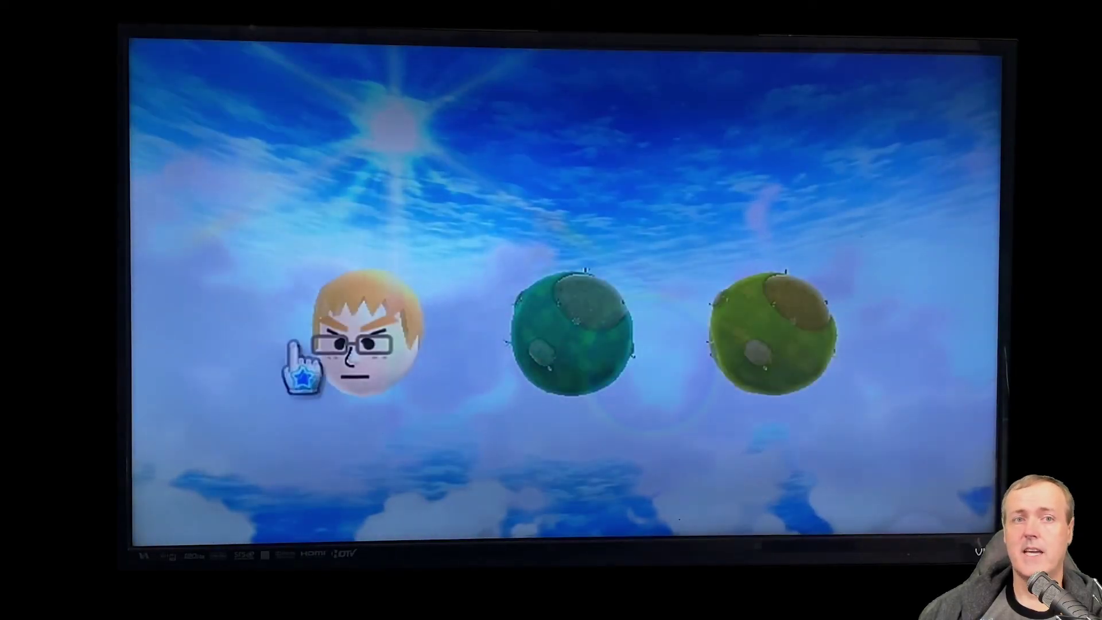
Start a game on the first save file and advance through the opening story and Peach's letter
{"action": "left_click", "coordinate": [322, 353]}
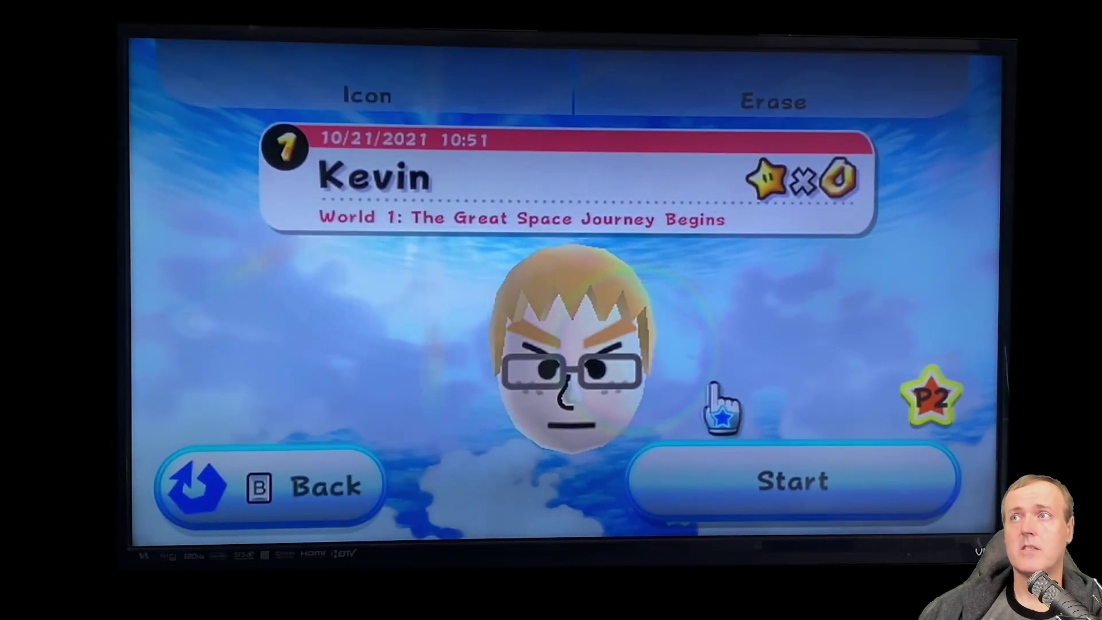
{"action": "left_click", "coordinate": [737, 453]}
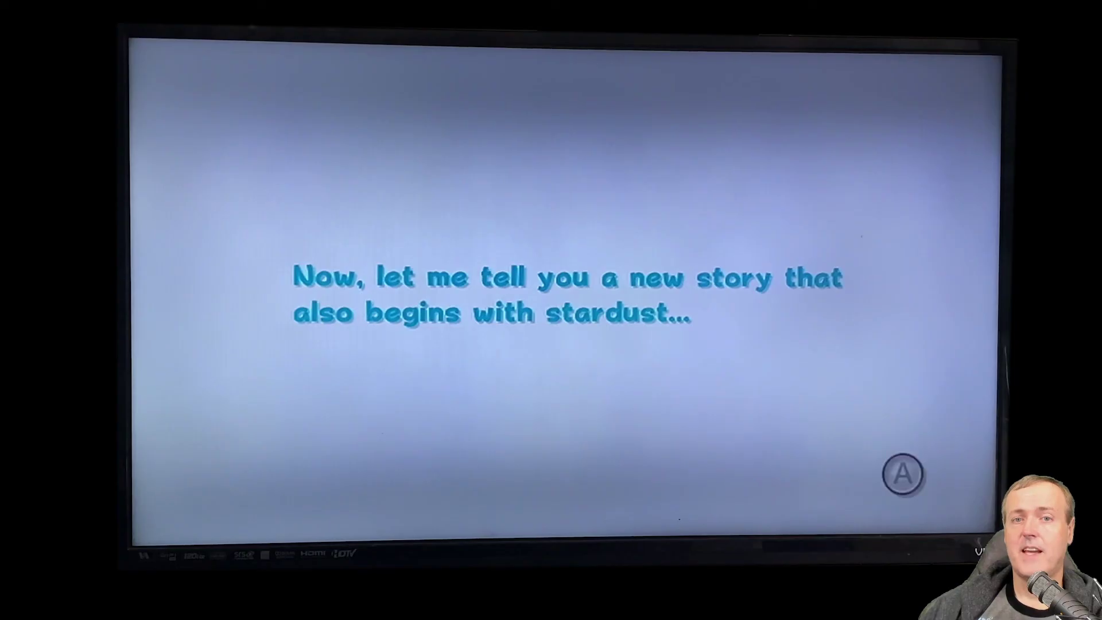
{"action": "key", "text": "a"}
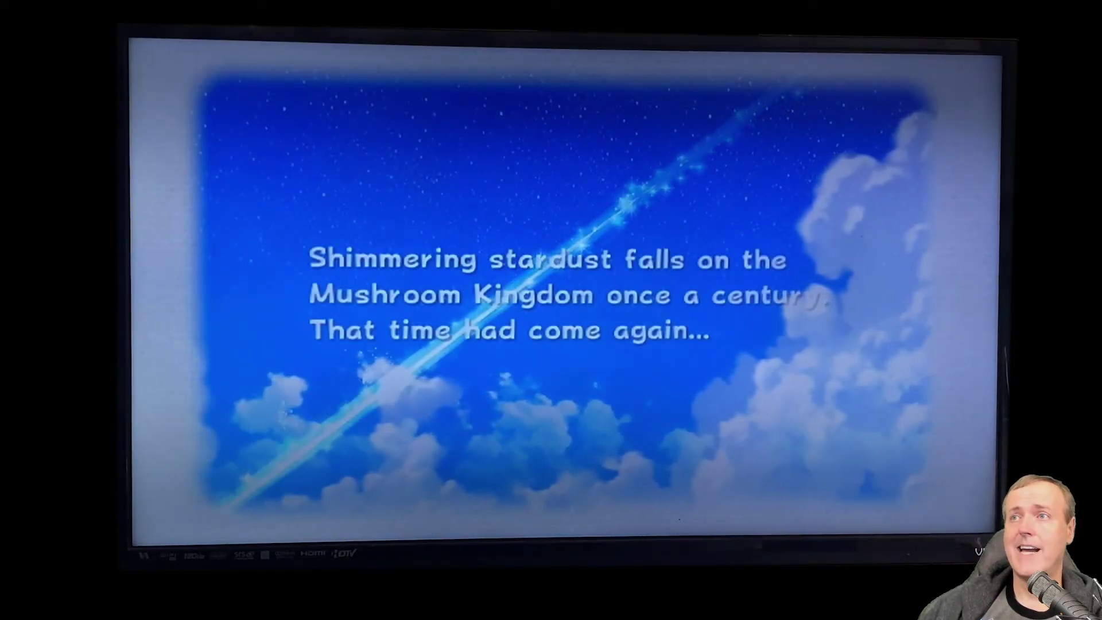
{"action": "key", "text": "a"}
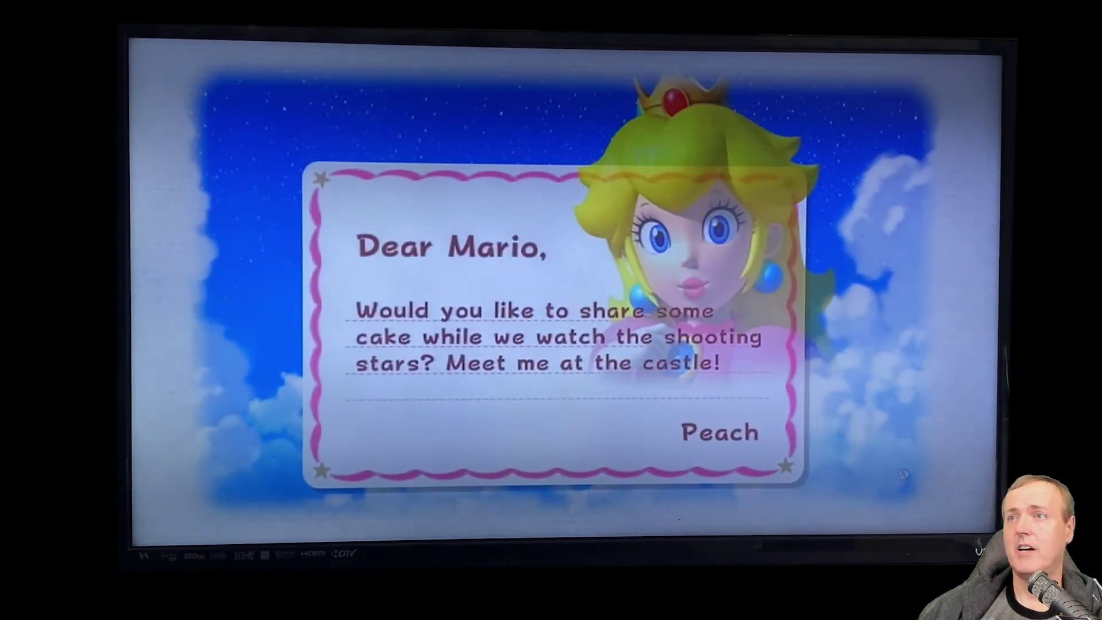
{"action": "key", "text": "a"}
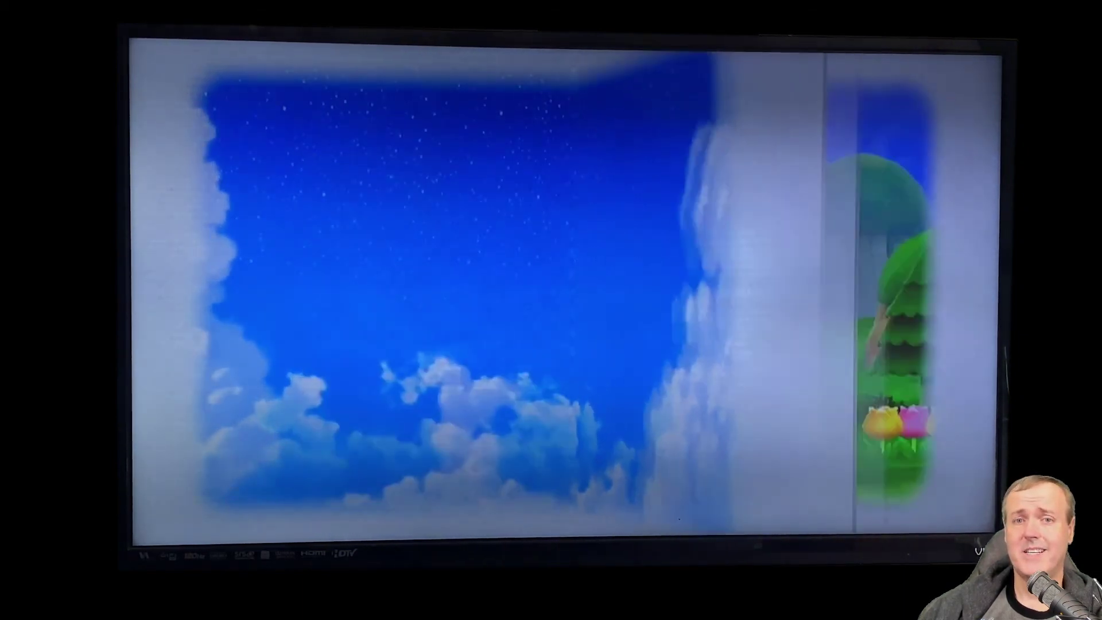